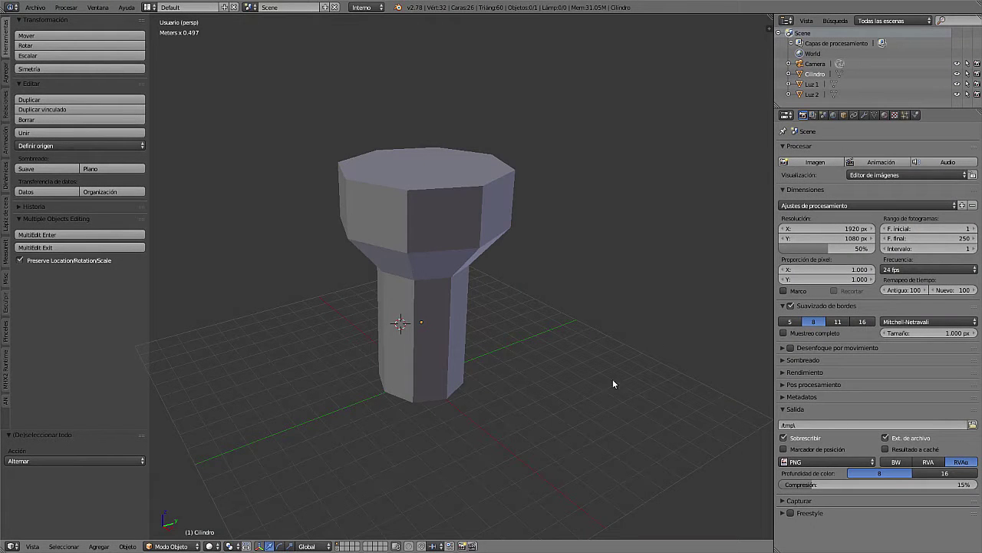
Orbit around the bolt model and select the cylinder object.
mouse_move(483, 332)
middle_down()
mouse_move(517, 373)
mouse_move(502, 353)
mouse_move(519, 367)
mouse_move(464, 356)
mouse_move(446, 378)
mouse_move(476, 376)
mouse_move(498, 393)
mouse_move(518, 380)
mouse_move(516, 399)
mouse_move(496, 398)
mouse_move(478, 384)
mouse_move(478, 369)
mouse_move(478, 410)
mouse_move(494, 409)
middle_up()
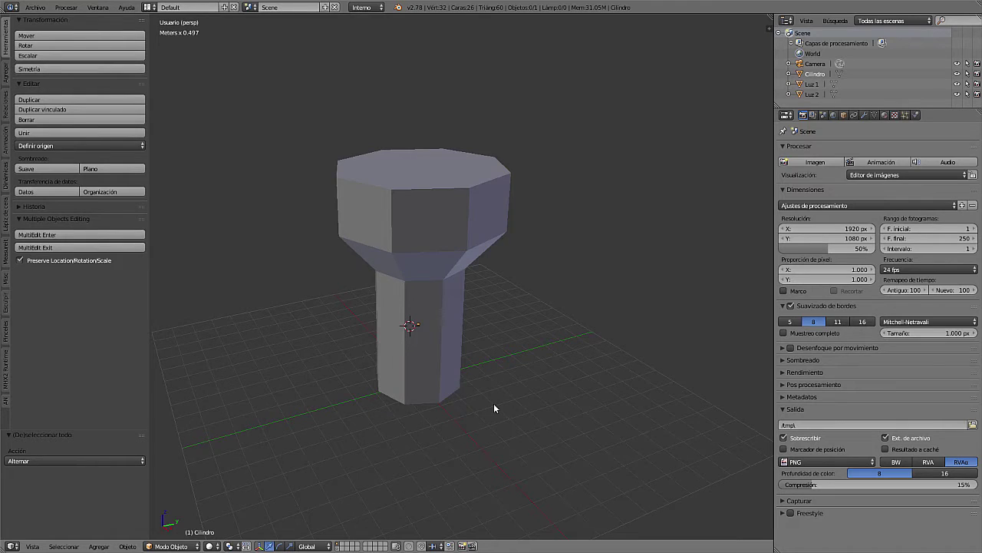
key(a)
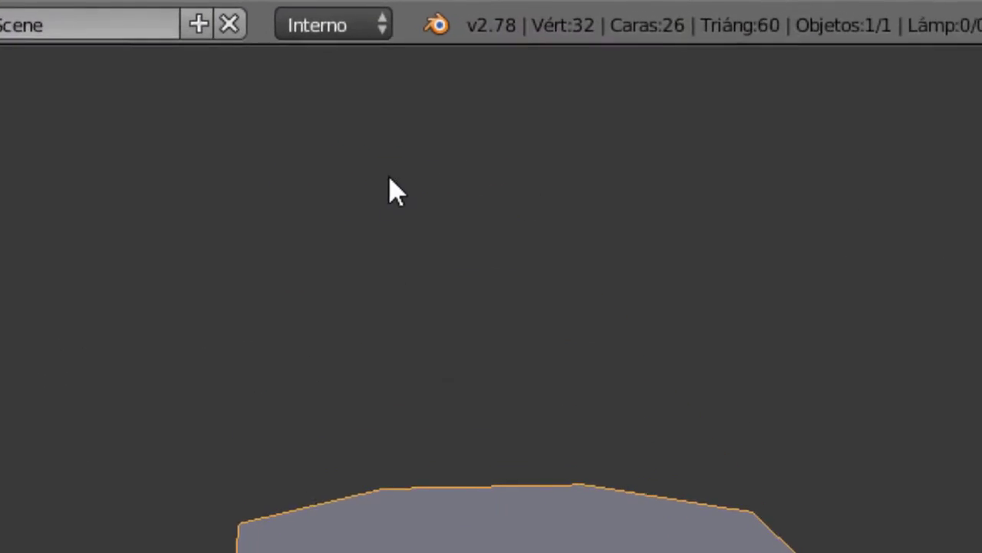
Set the render engine to Cycles and viewport shading to Texture, viewing the bolt from above.
click(380, 9)
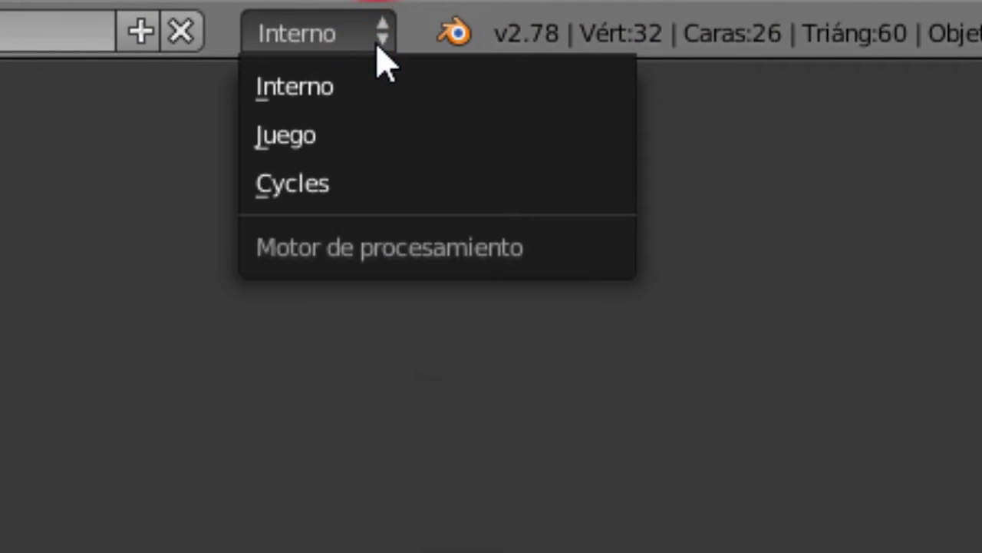
click(314, 184)
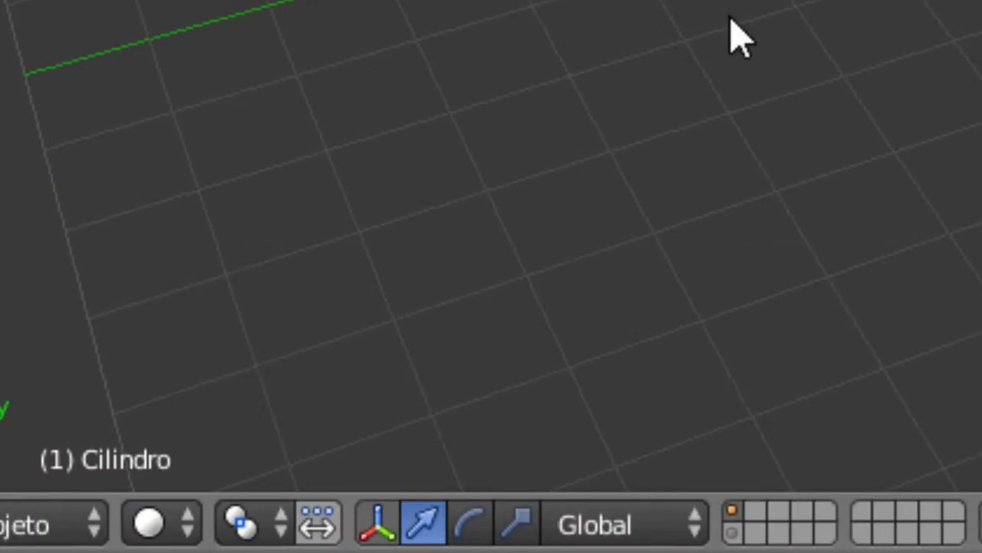
click(184, 522)
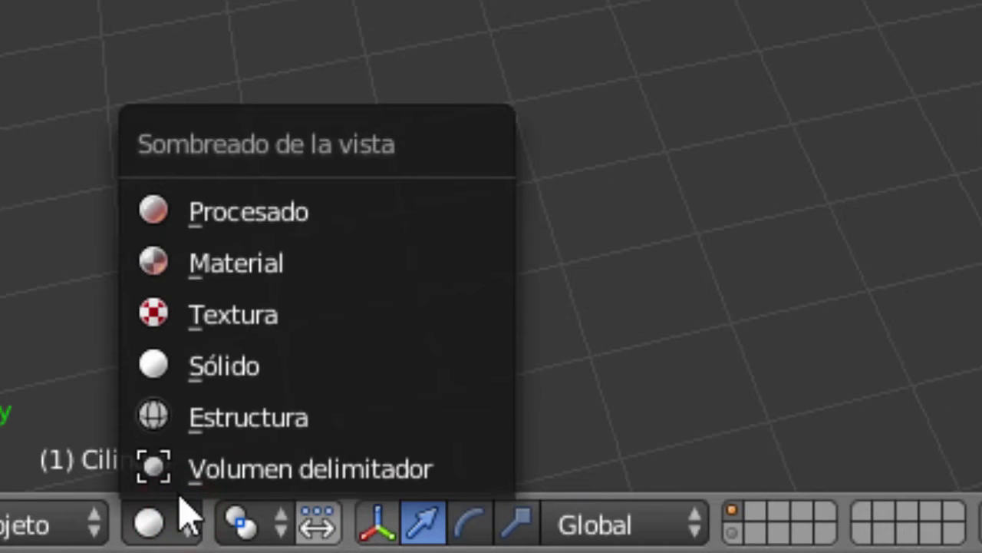
click(188, 315)
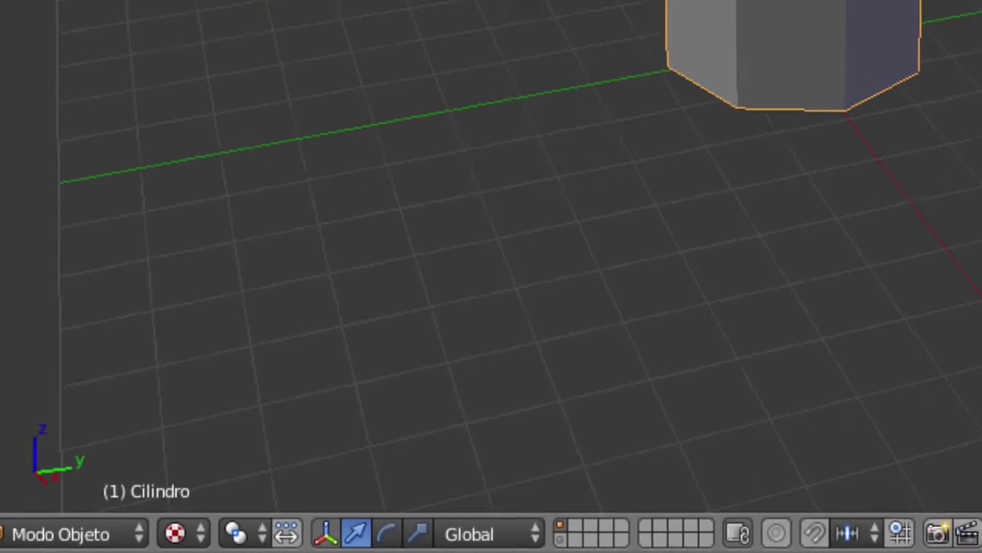
mouse_move(391, 201)
middle_down()
mouse_move(357, 325)
mouse_move(369, 236)
mouse_move(330, 259)
mouse_move(334, 287)
middle_up()
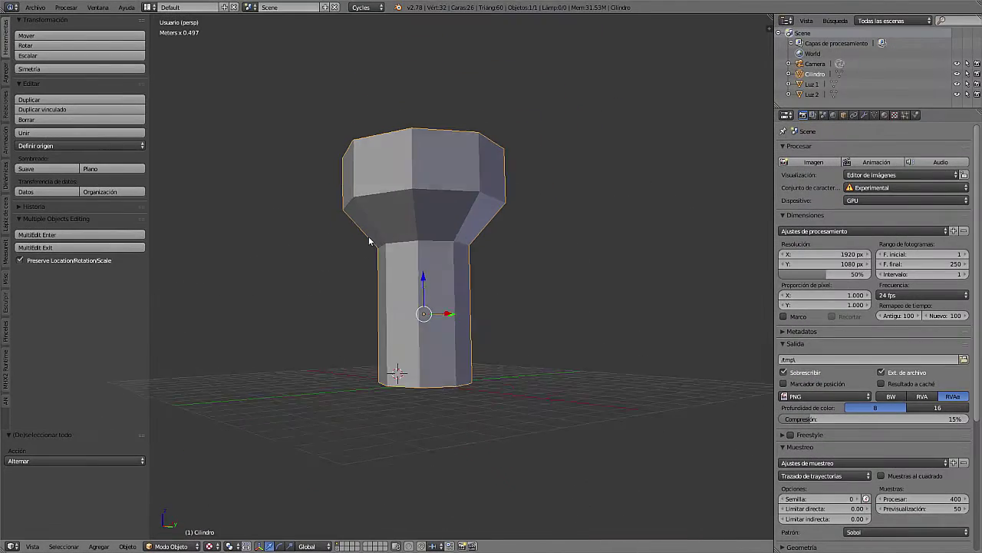
mouse_move(471, 320)
middle_down()
mouse_move(466, 364)
mouse_move(489, 319)
middle_up()
middle_drag(367, 329, 369, 323)
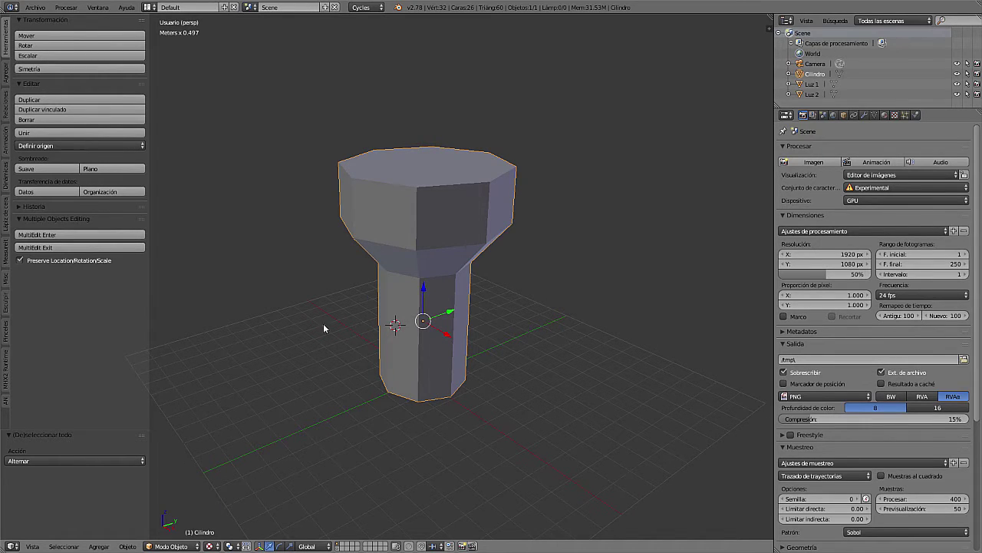
click(186, 545)
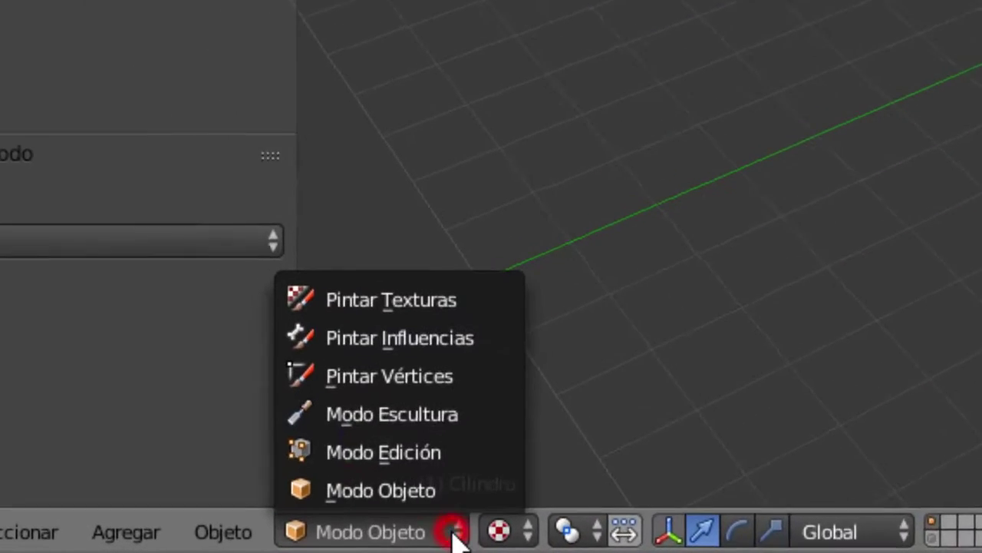
click(430, 299)
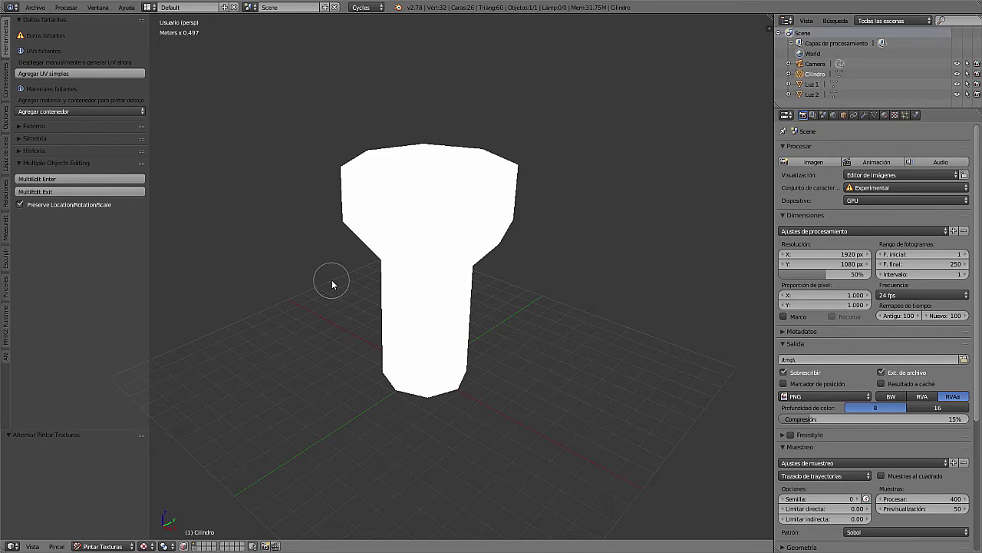
middle_drag(333, 285, 330, 292)
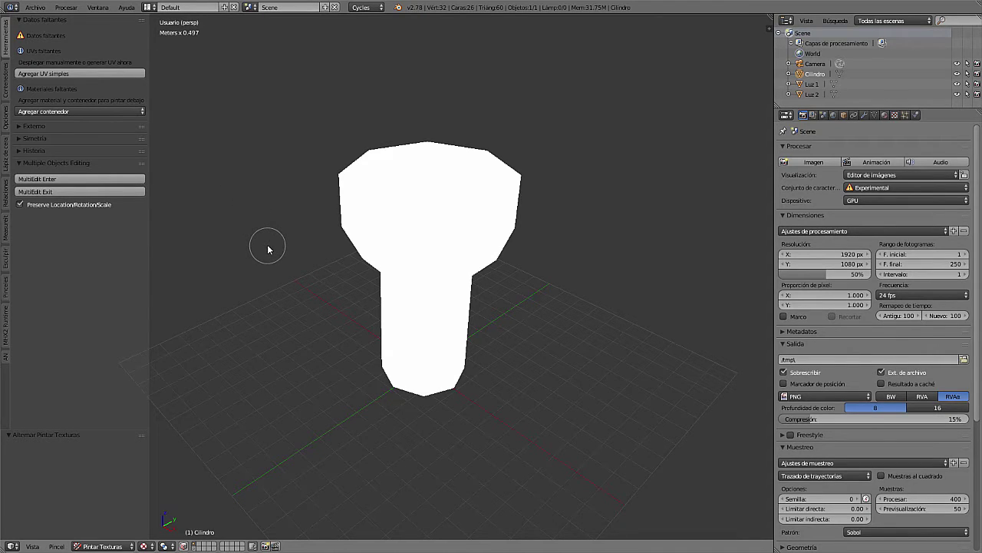
click(127, 546)
click(102, 533)
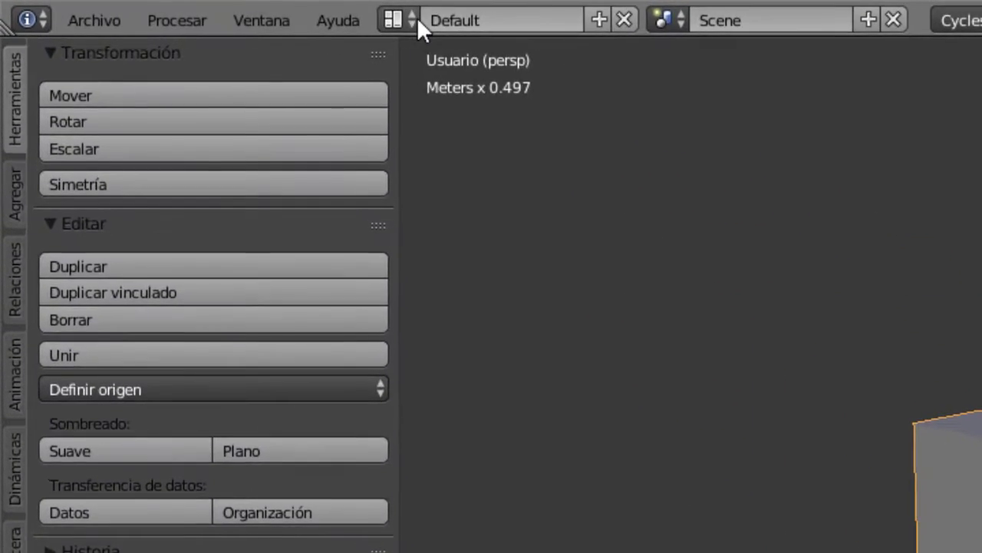
Switch to the UV Editing layout and widen the UV editor.
click(414, 17)
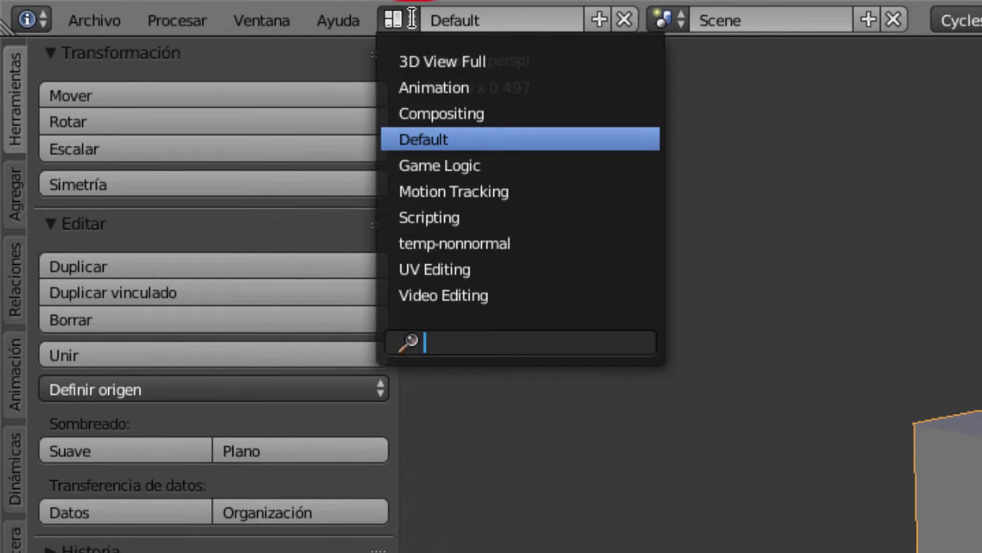
click(457, 269)
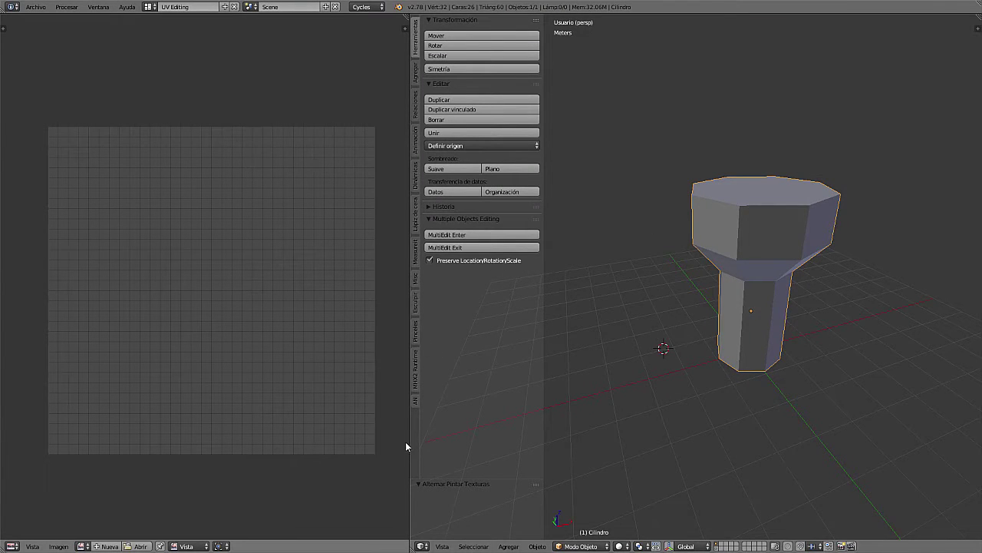
drag(410, 443, 429, 445)
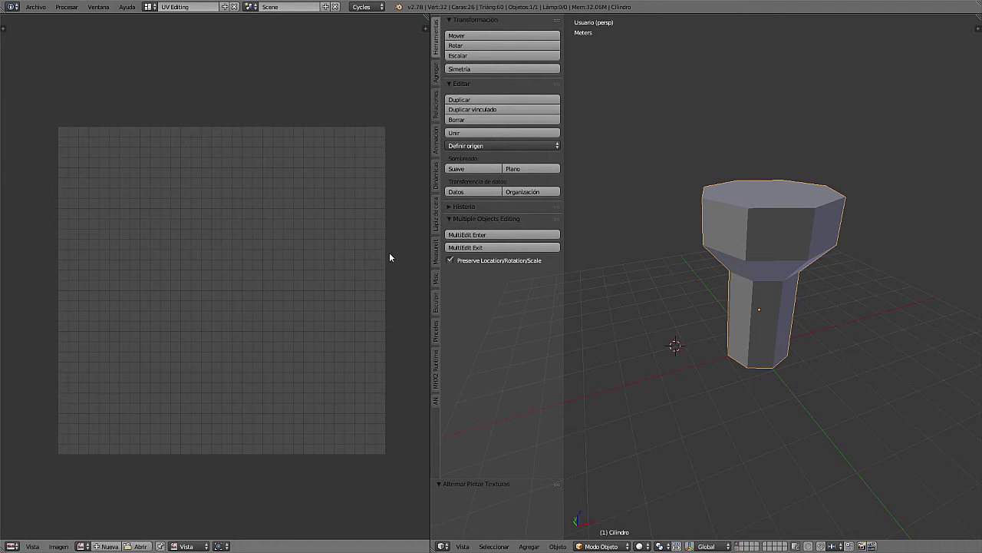
middle_drag(677, 303, 679, 325)
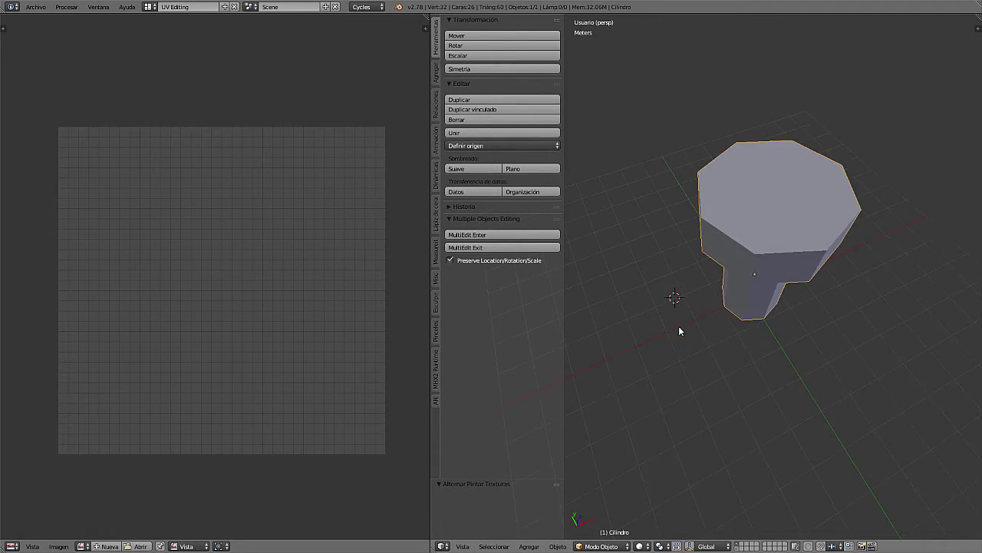
Toggle back to the Default layout, return to UV Editing, and orbit around the bolt.
click(149, 7)
click(159, 51)
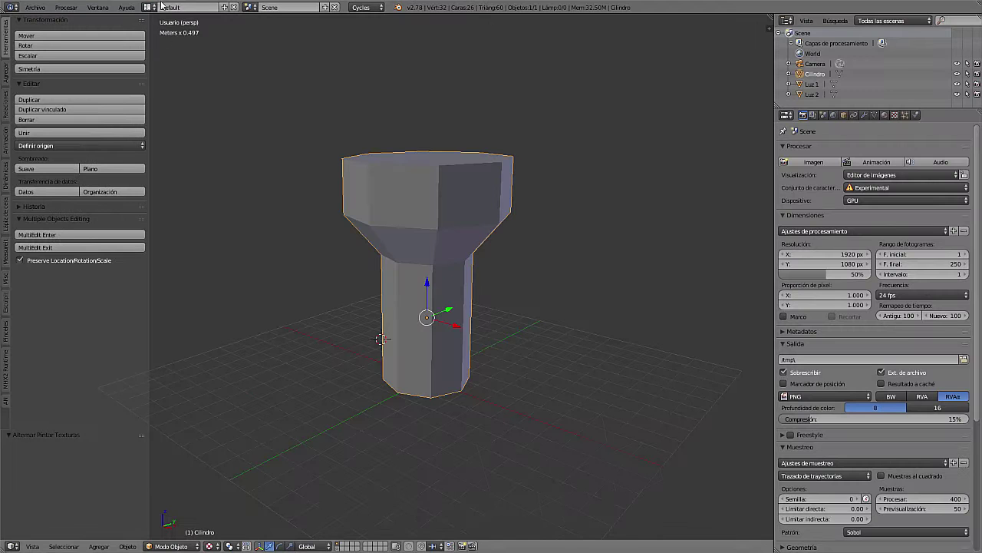
click(149, 7)
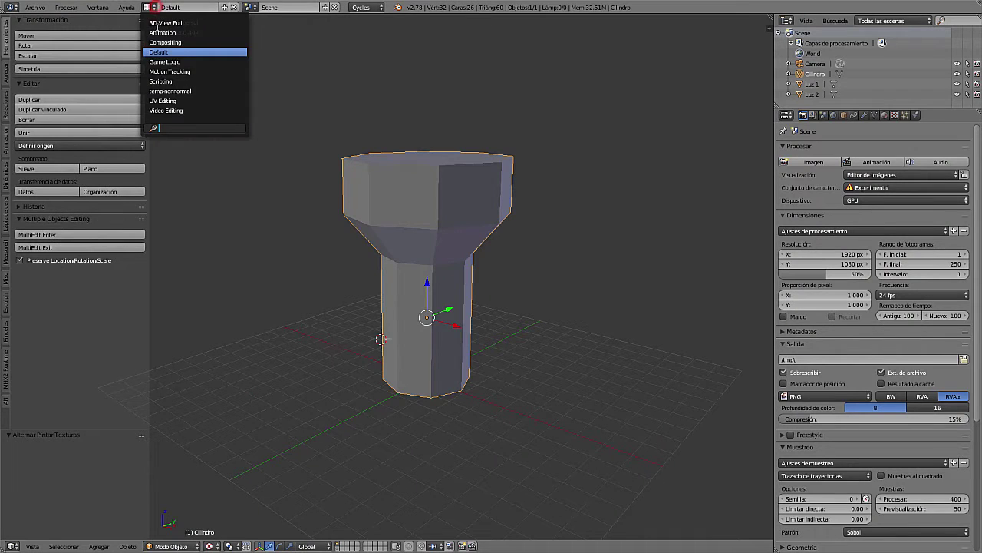
click(168, 101)
middle_drag(732, 338, 735, 306)
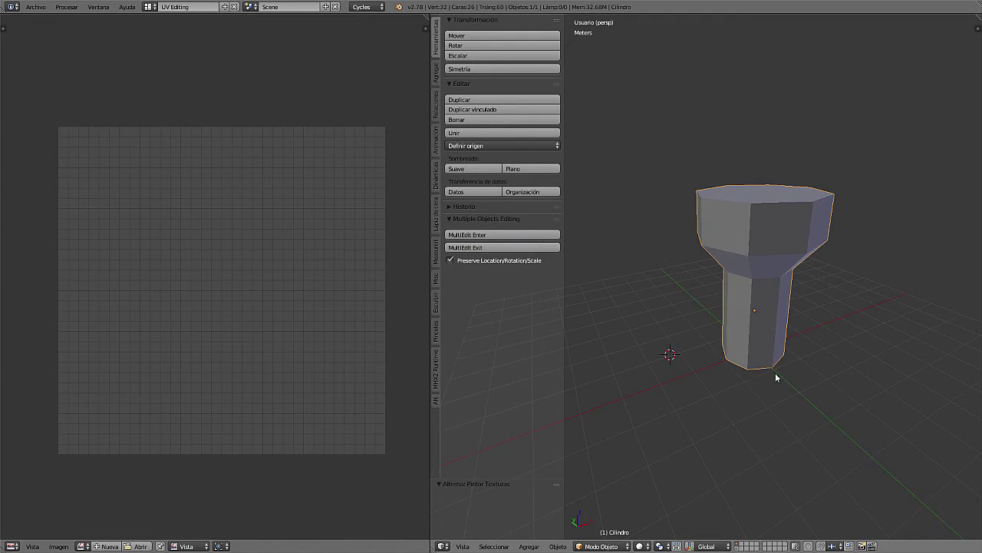
mouse_move(773, 371)
middle_down()
mouse_move(684, 360)
mouse_move(682, 377)
mouse_move(766, 387)
mouse_move(765, 372)
middle_up()
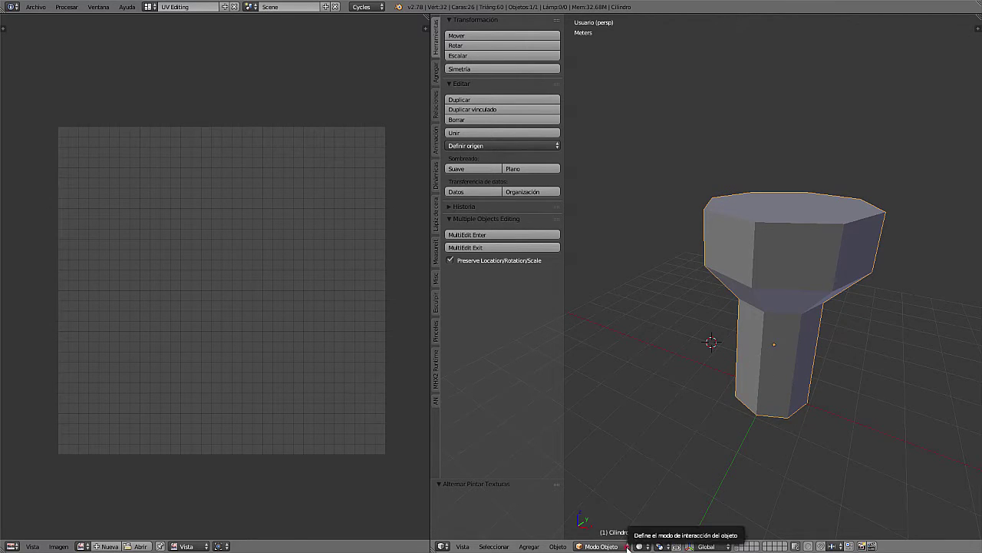
click(626, 546)
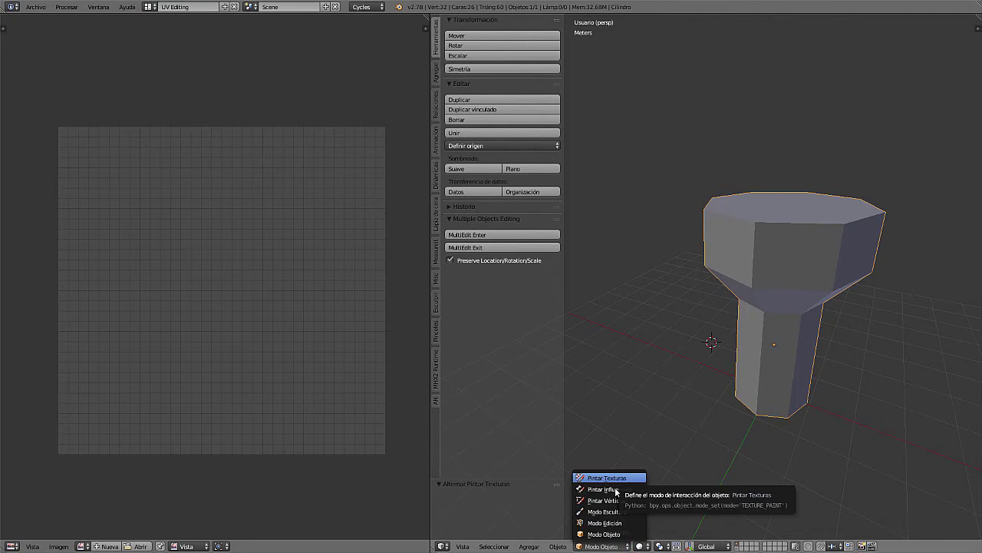
Enter Edit Mode, select all geometry, and unwrap the bolt with the standard Unwrap.
click(614, 522)
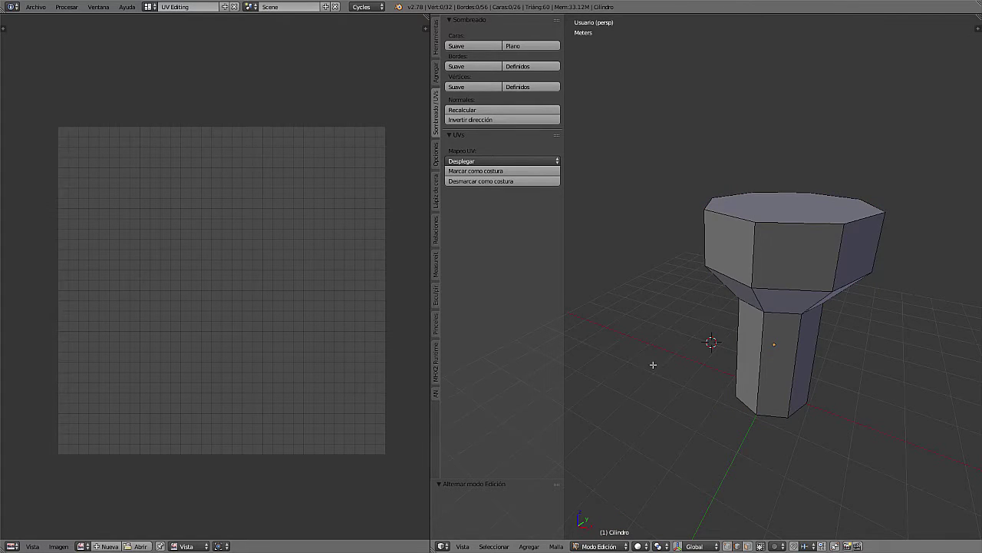
key(a)
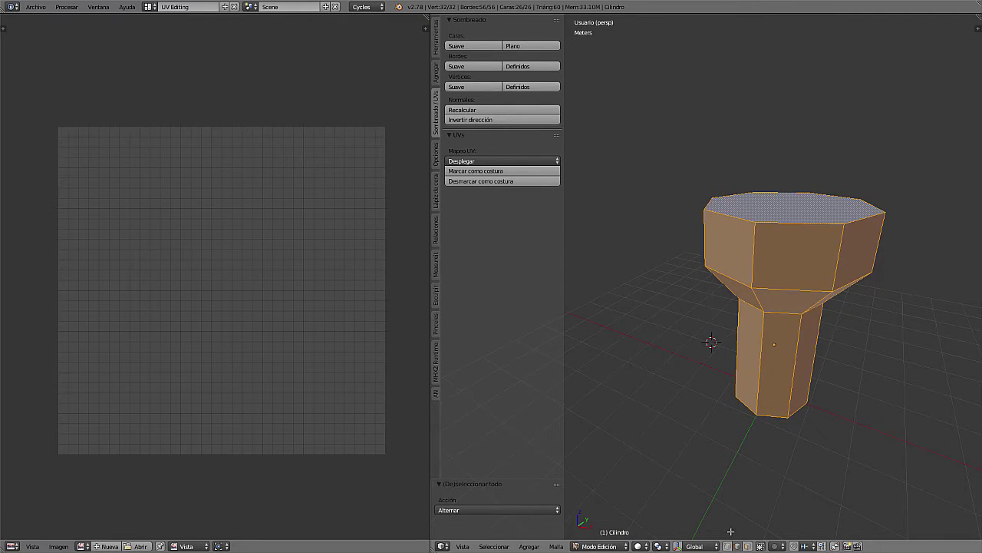
click(728, 545)
click(555, 546)
mouse_move(580, 464)
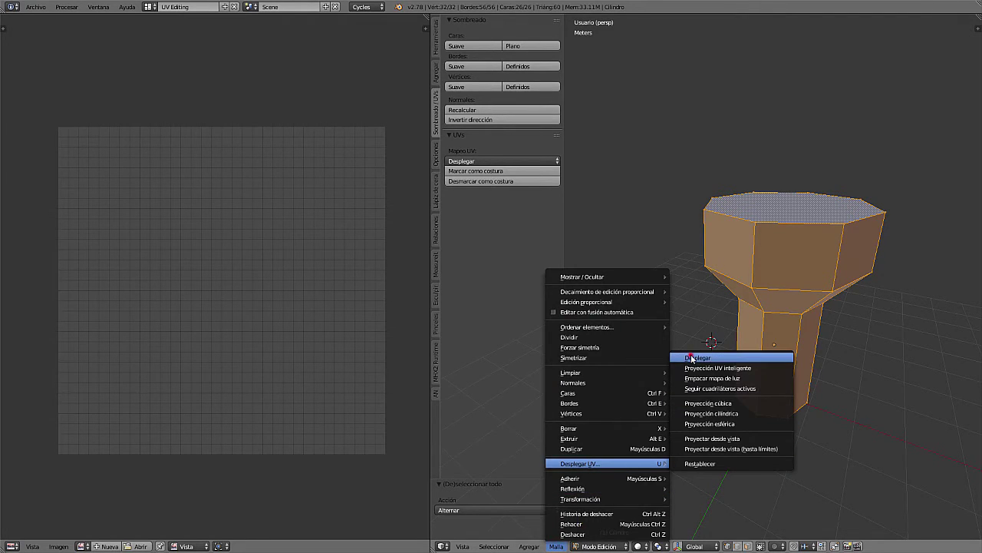
click(690, 358)
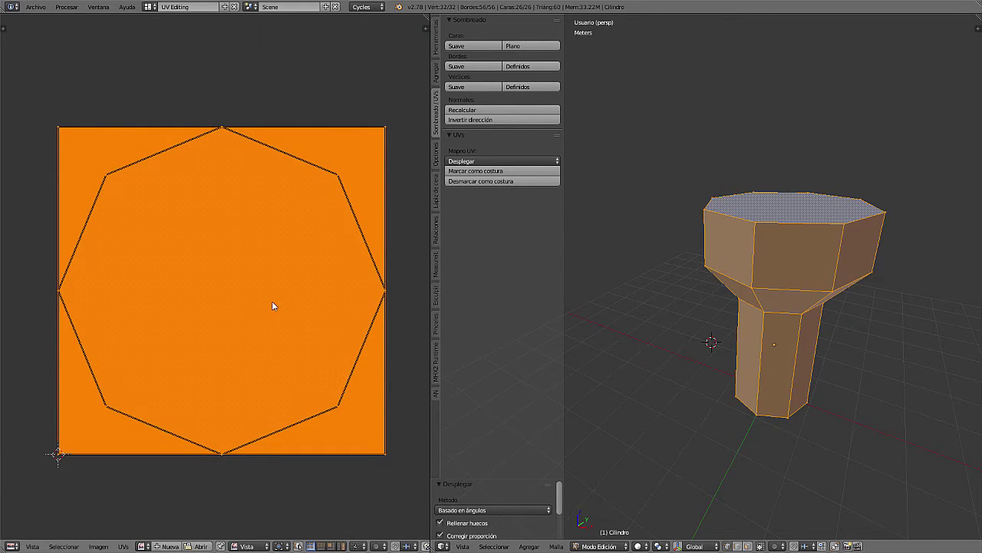
scroll(272, 305, down, 2)
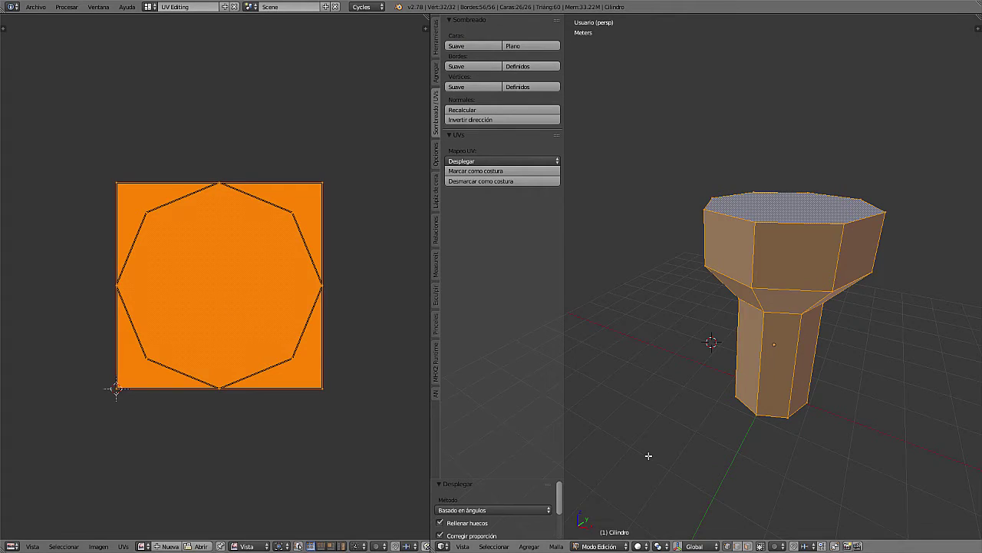
Re-unwrap the whole bolt mesh with Smart UV Project at angle limit 66.
key(u)
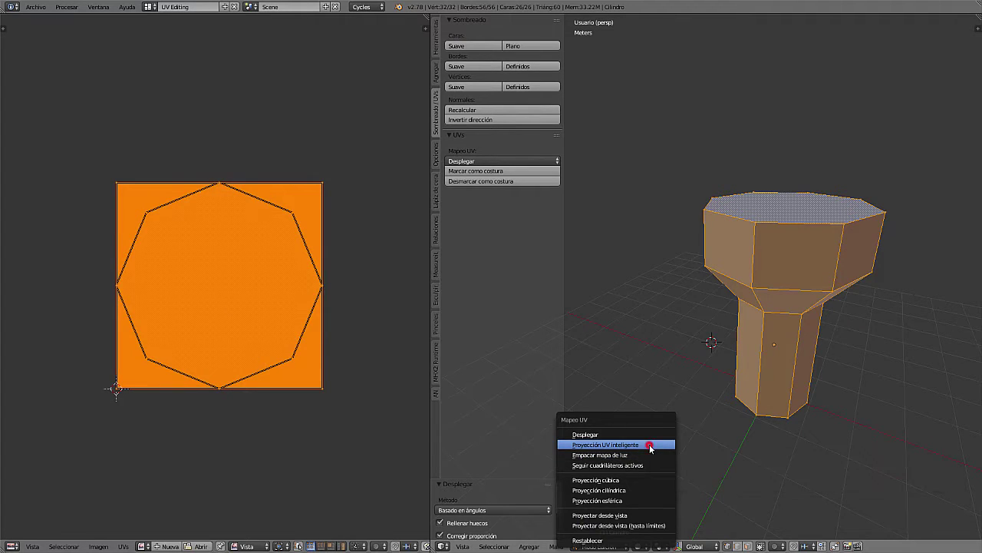
click(650, 444)
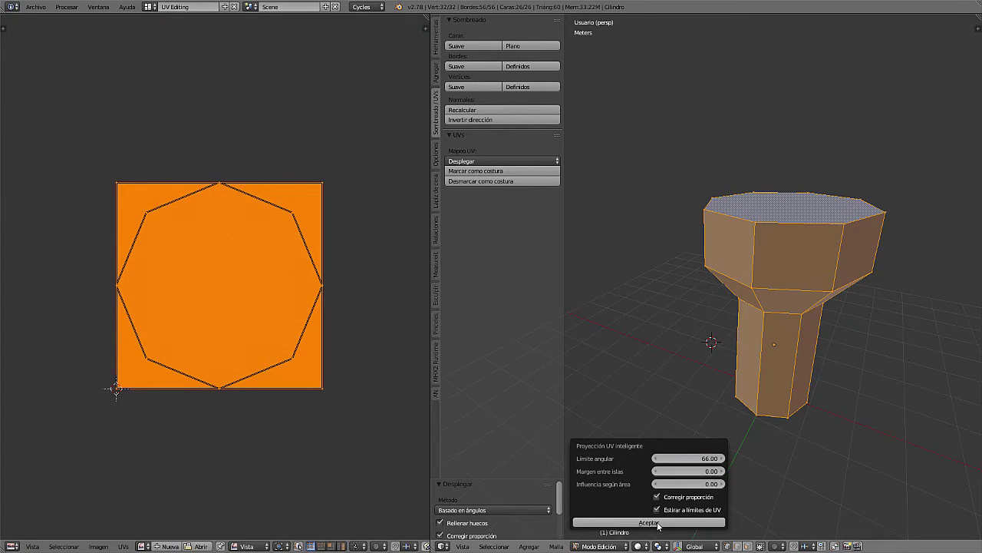
click(658, 525)
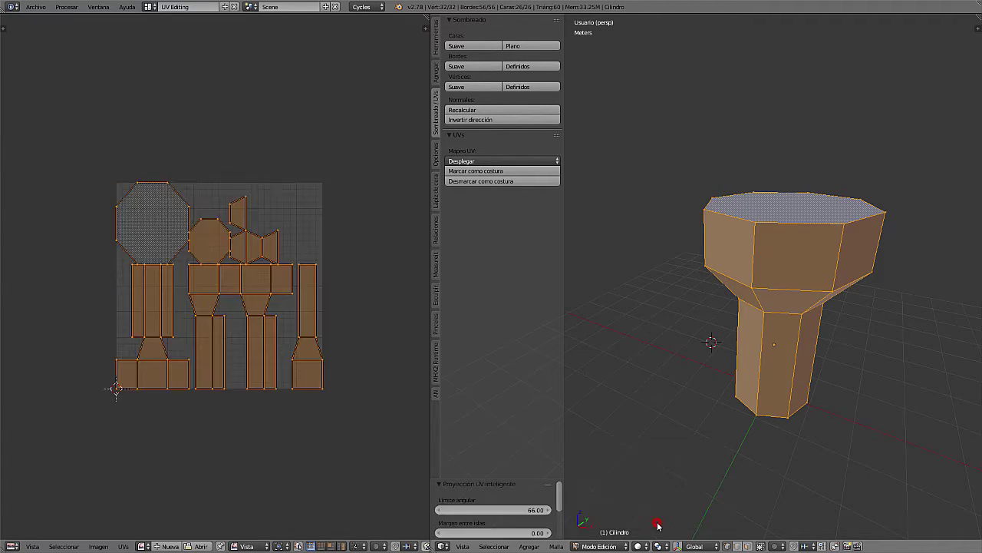
scroll(187, 340, up, 2)
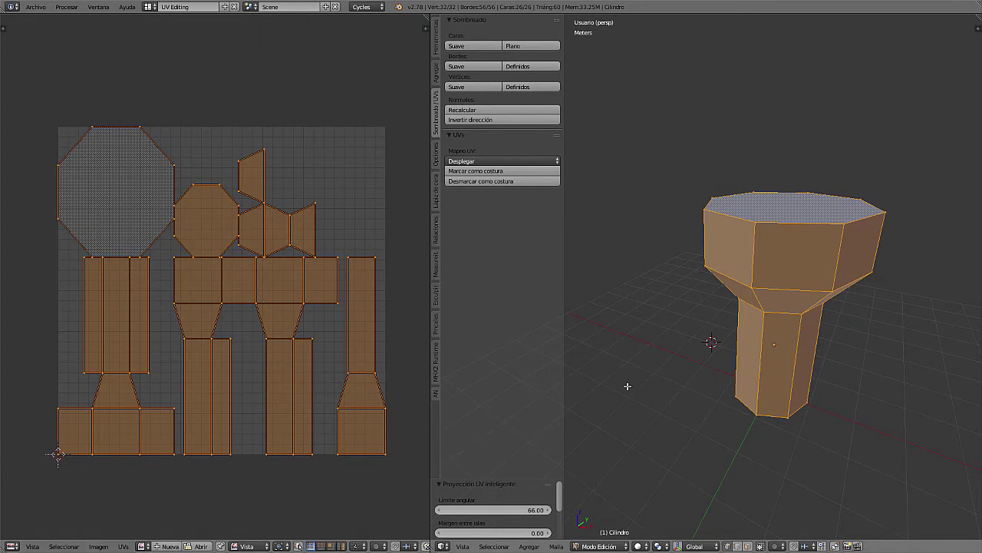
Browse the tool shelf panels back to the Shading/UV tools and orbit to the top face.
mouse_move(703, 373)
middle_down()
mouse_move(722, 339)
mouse_move(699, 343)
mouse_move(699, 368)
middle_up()
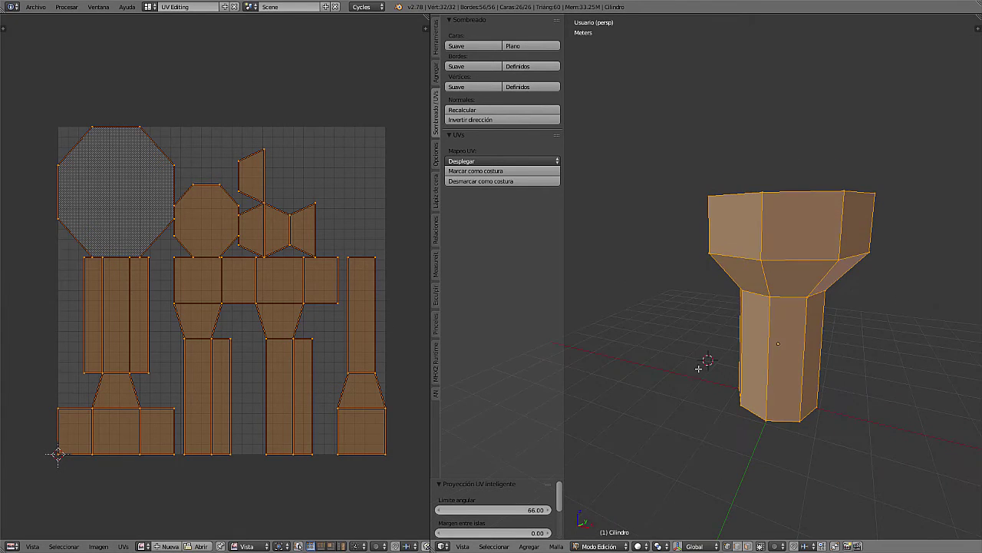
click(436, 75)
click(436, 49)
click(438, 116)
mouse_move(736, 440)
middle_down()
mouse_move(746, 435)
mouse_move(741, 459)
middle_up()
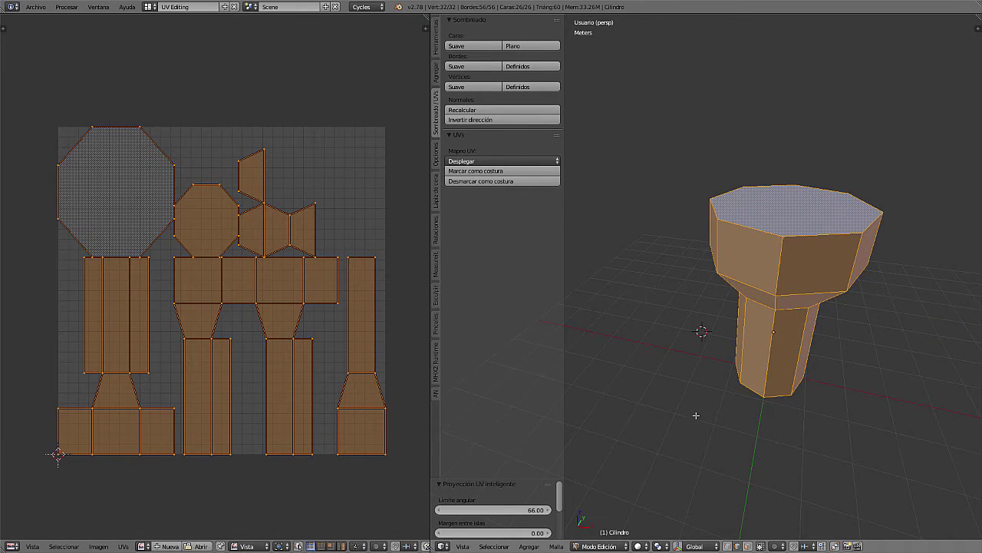
Mark the head's top face and the edge loops below the head and at the shaft bottom as seams.
right_click(750, 228)
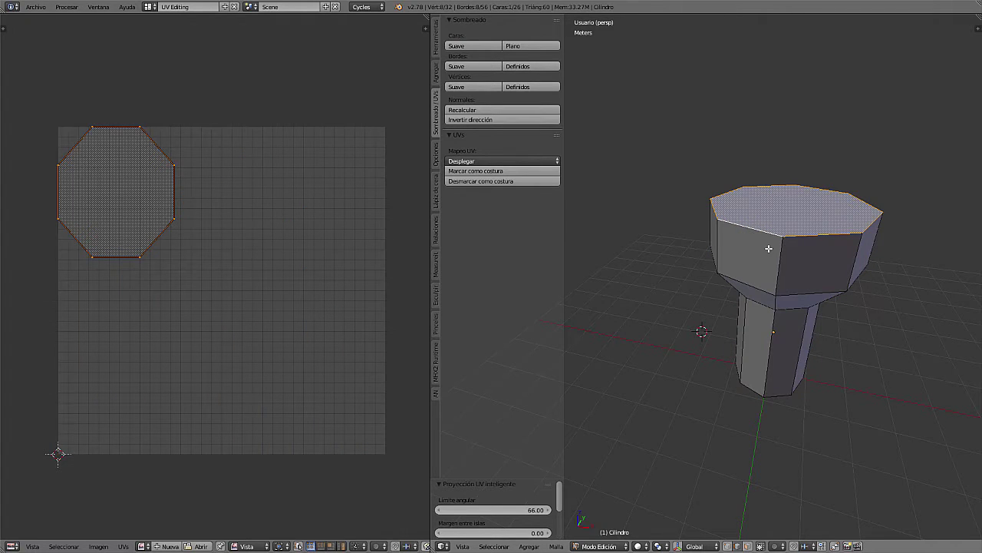
middle_drag(768, 248, 756, 274)
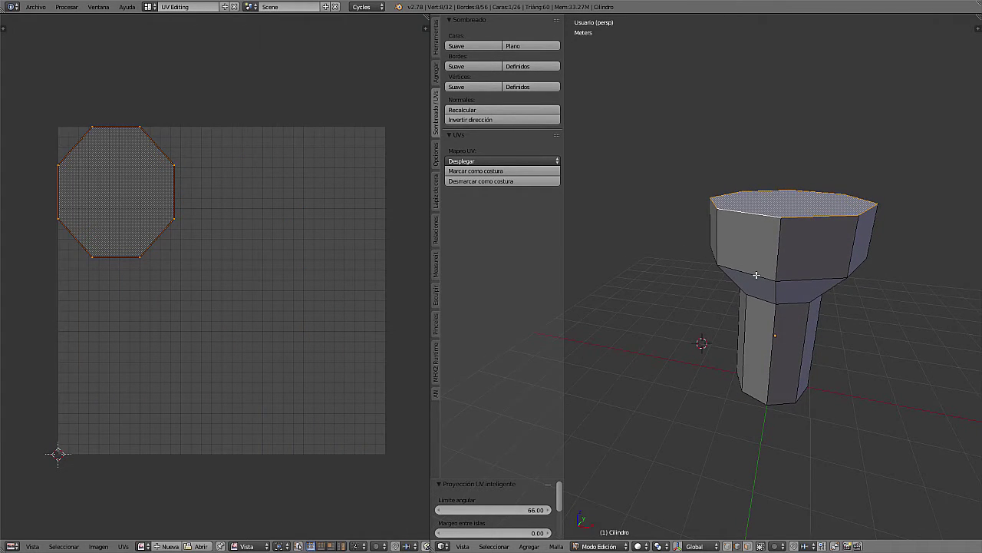
alt+right_click(756, 274)
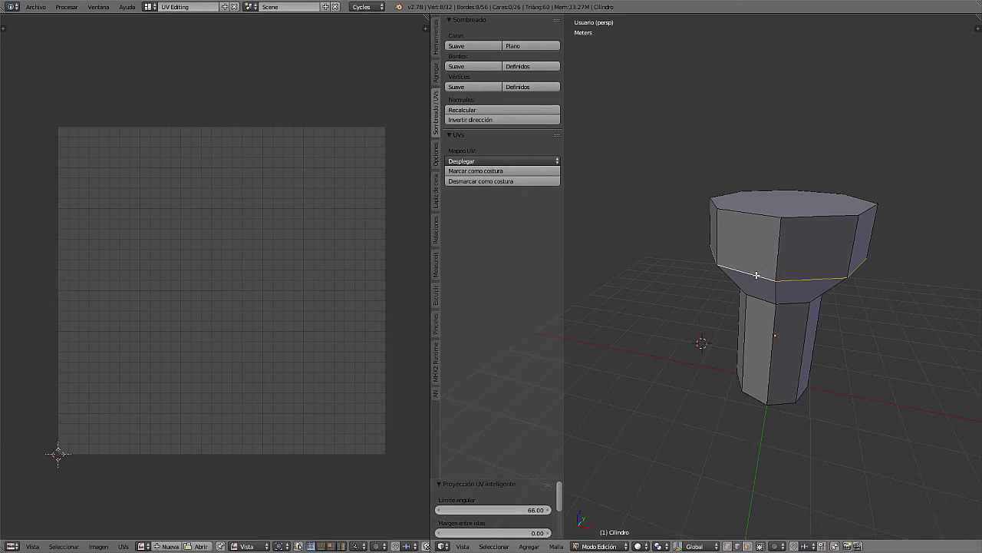
shift+right_click(754, 214)
middle_drag(790, 279, 795, 264)
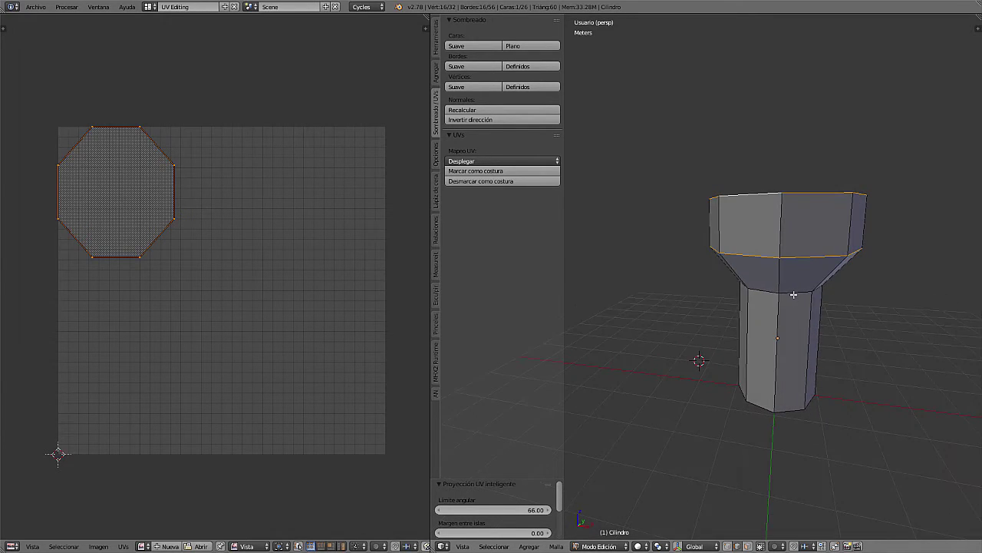
alt+shift+right_click(794, 294)
alt+shift+right_click(765, 408)
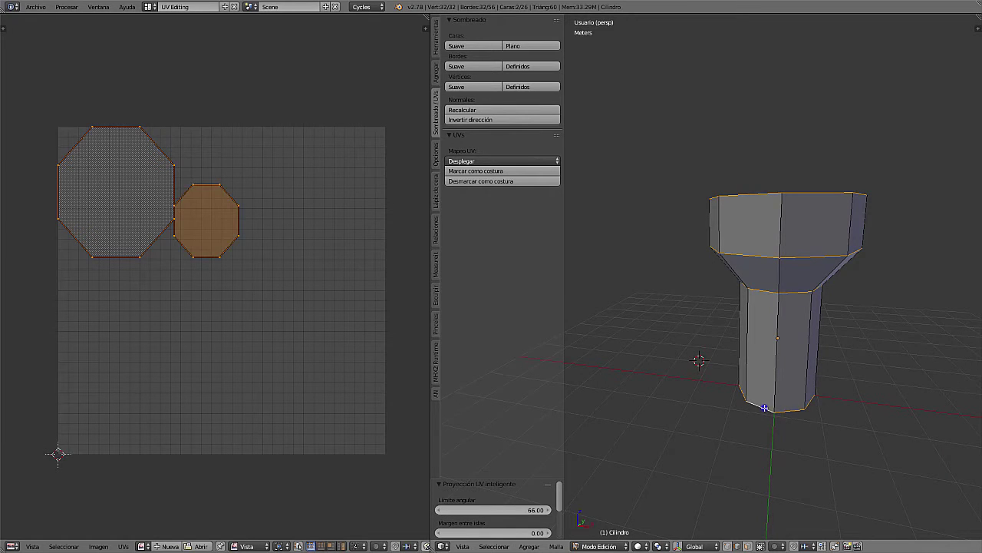
mouse_move(695, 400)
middle_down()
mouse_move(794, 393)
mouse_move(713, 421)
mouse_move(697, 386)
mouse_move(708, 410)
middle_up()
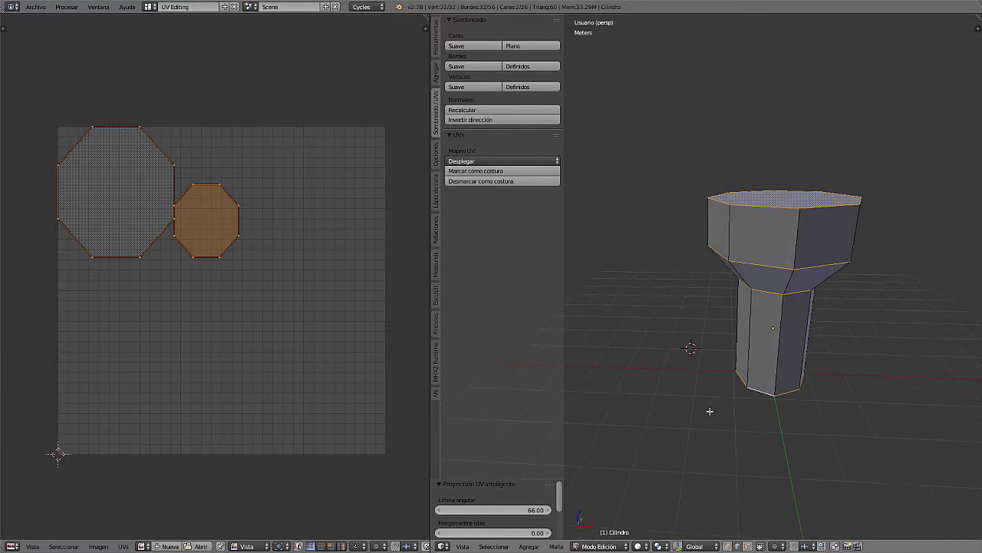
click(492, 172)
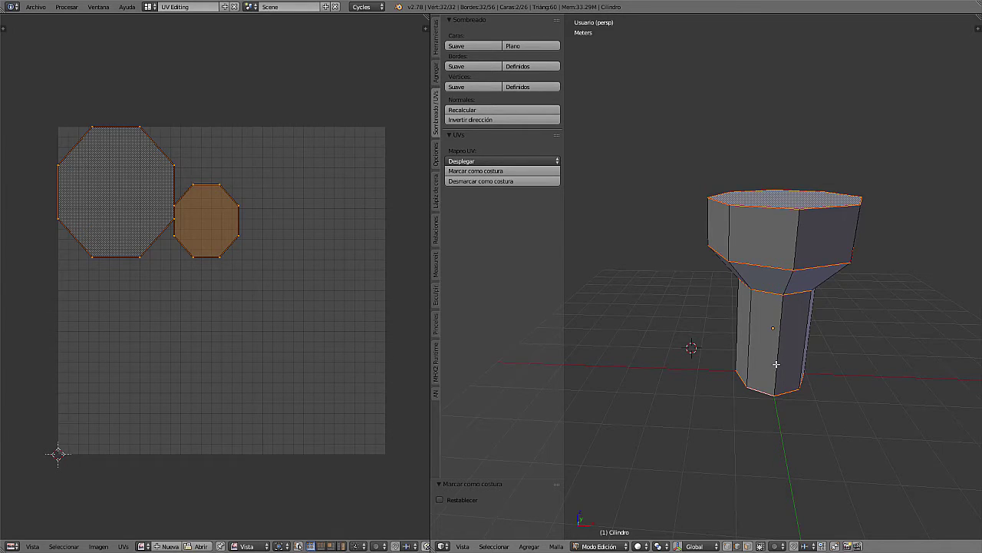
Clear the selection and select a vertical edge path down the bolt.
key(a)
alt+right_click(776, 364)
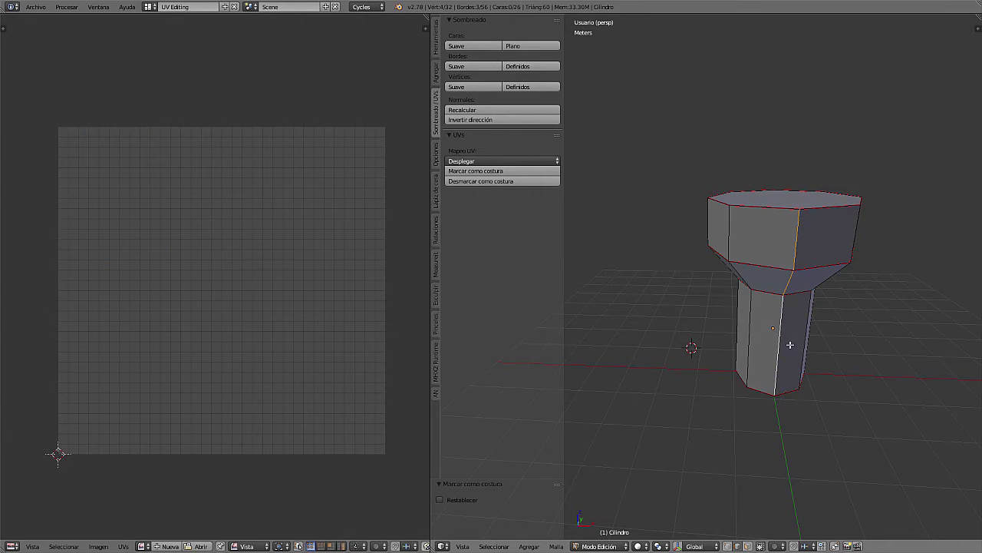
middle_drag(790, 345, 776, 327)
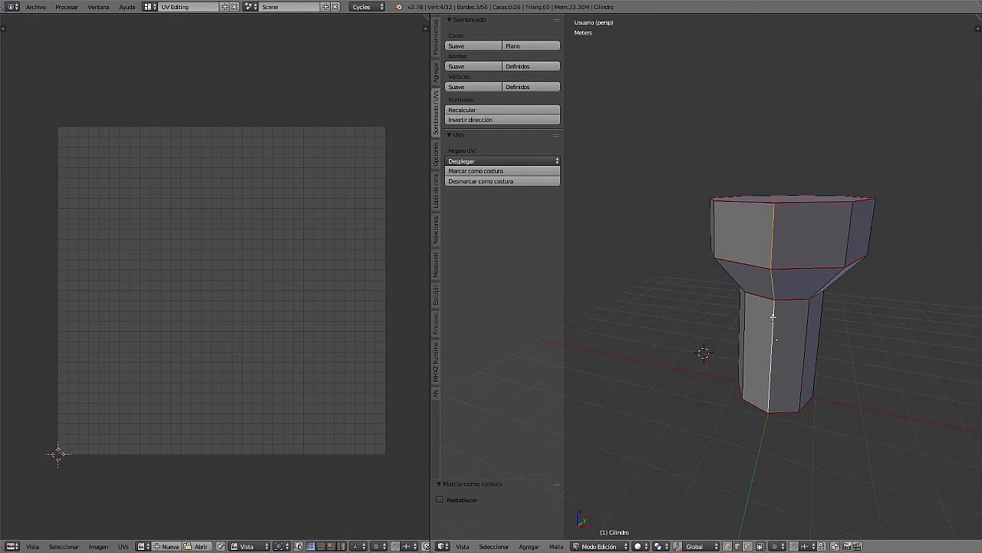
Mark the vertical edge path as a seam and deselect everything.
click(492, 170)
key(a)
mouse_move(722, 318)
middle_down()
mouse_move(708, 286)
mouse_move(834, 328)
middle_up()
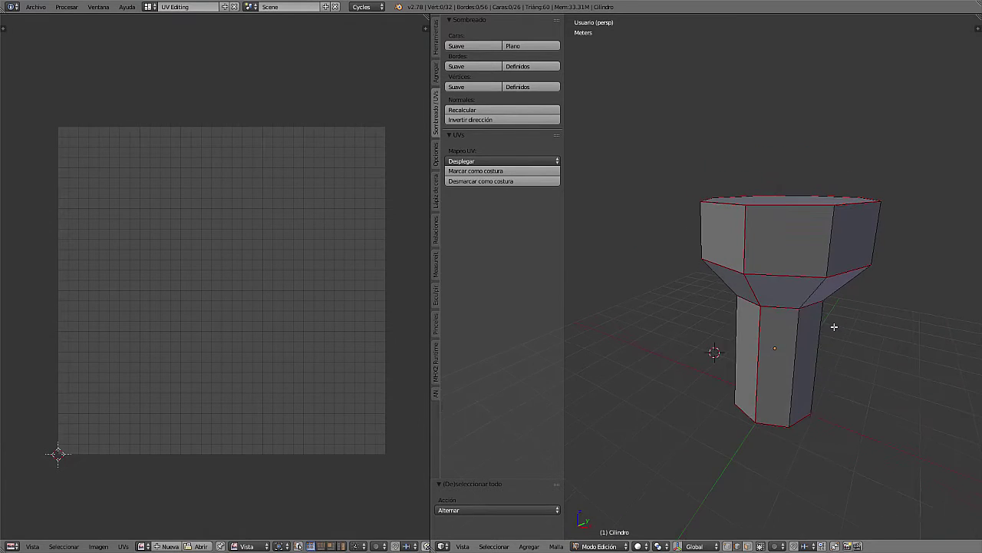
Select all faces and unwrap the bolt along its seams.
key(a)
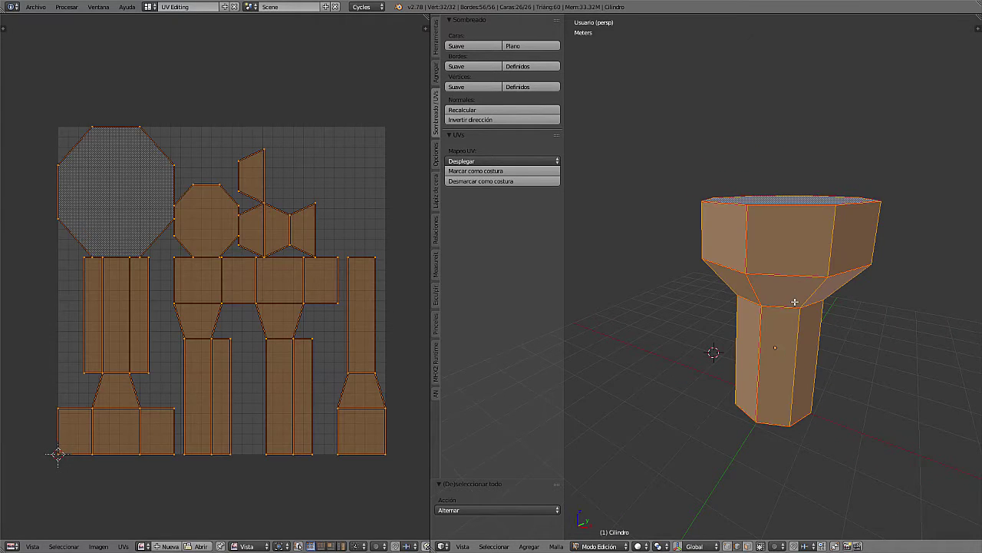
key(u)
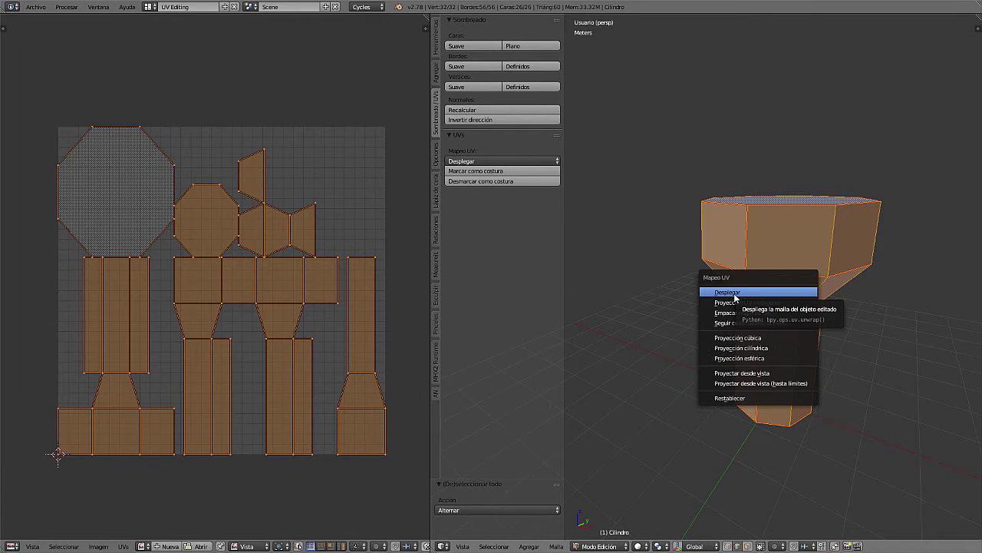
click(735, 293)
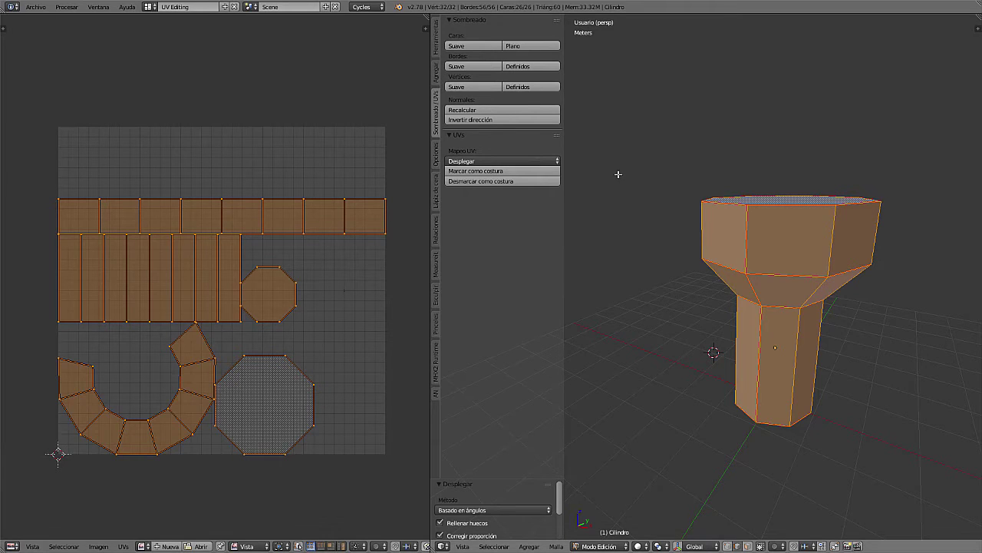
Show the Tools panel and switch the bolt to Texture Paint mode.
click(435, 46)
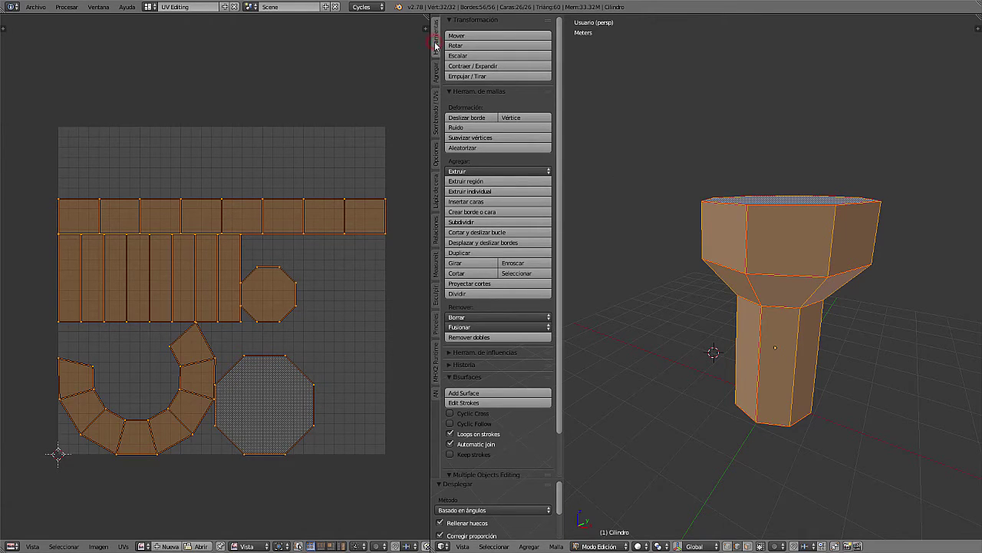
scroll(545, 212, down, 2)
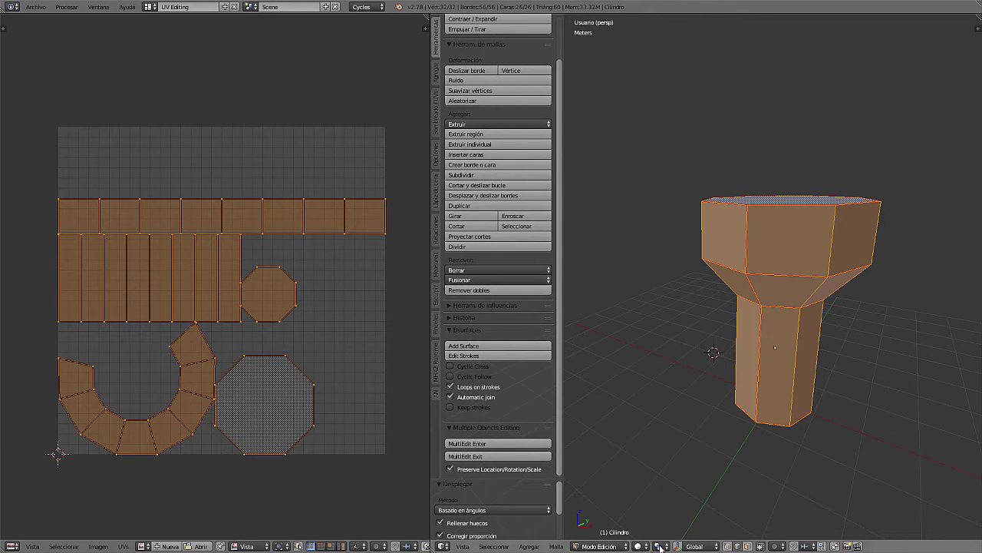
click(630, 546)
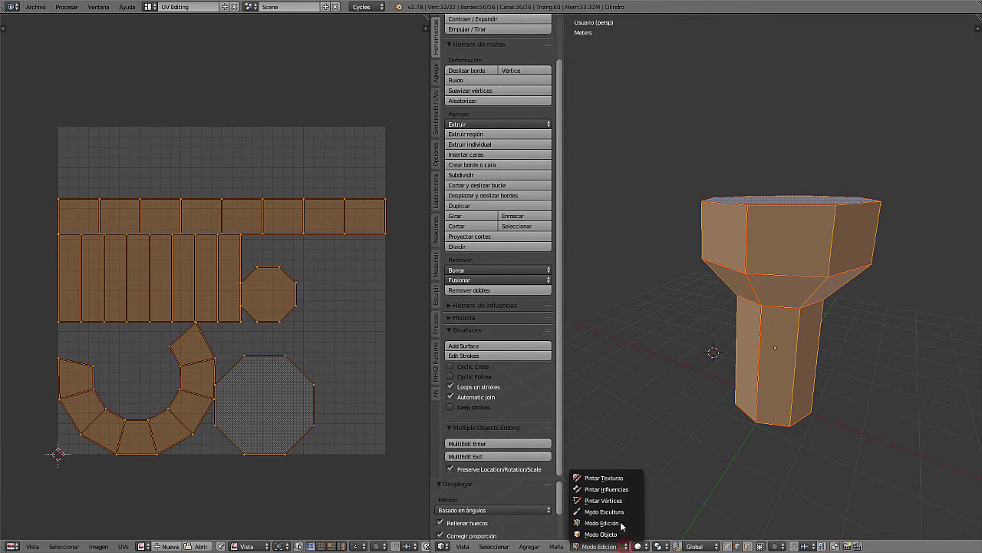
click(606, 477)
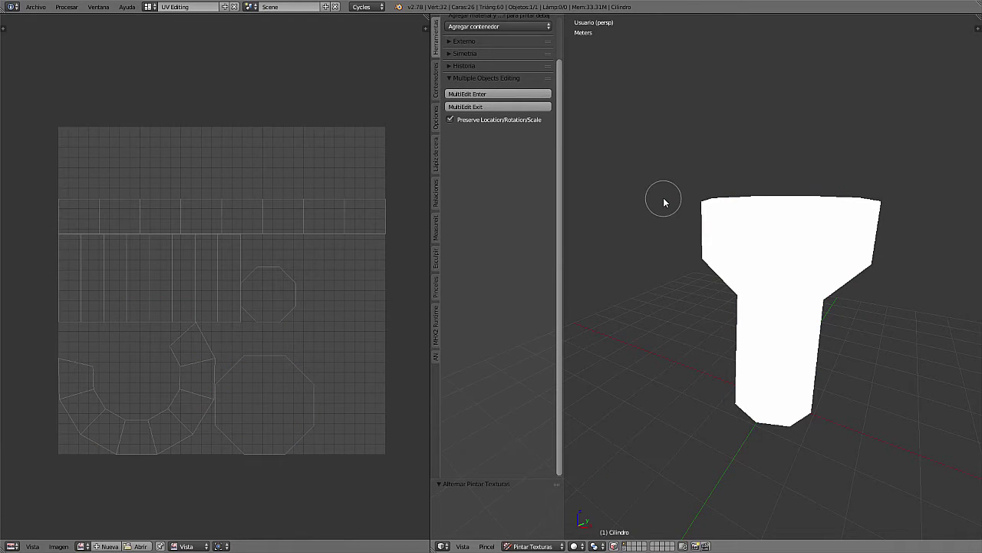
scroll(603, 181, up, 5)
scroll(568, 178, down, 1)
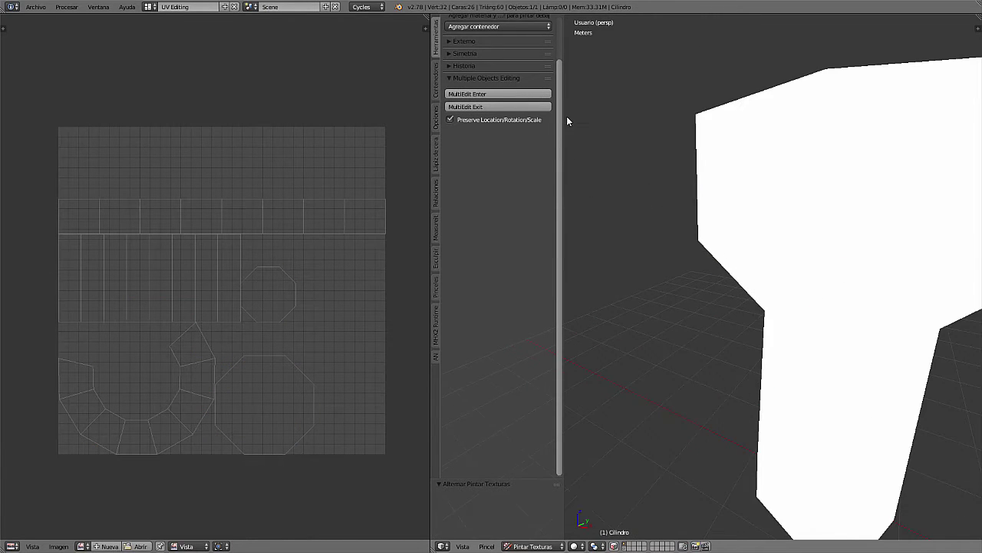
drag(558, 123, 558, 81)
scroll(648, 125, down, 3)
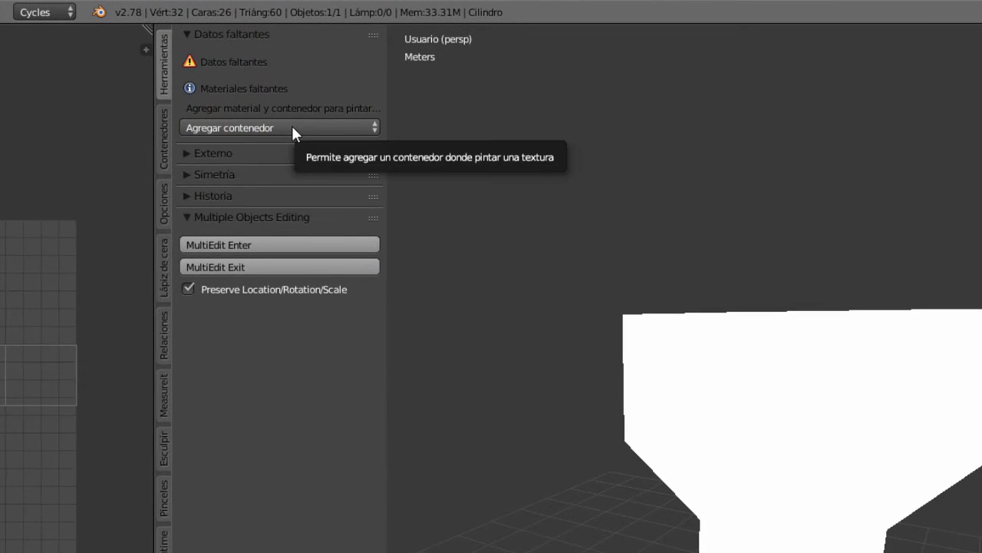
Add a 1024×1024 Diffuse Color paint slot named 'mi material', pale yellow with alpha off.
click(297, 127)
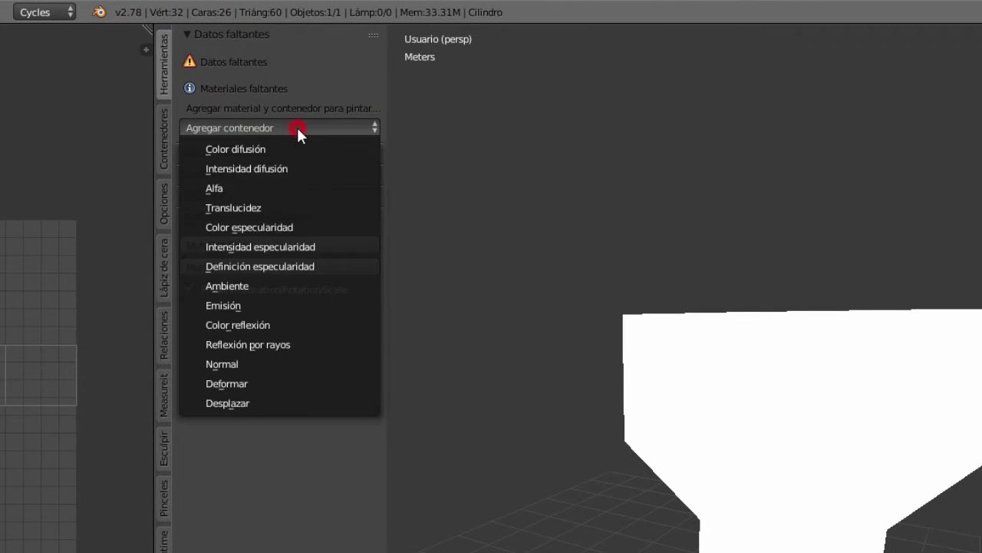
click(261, 150)
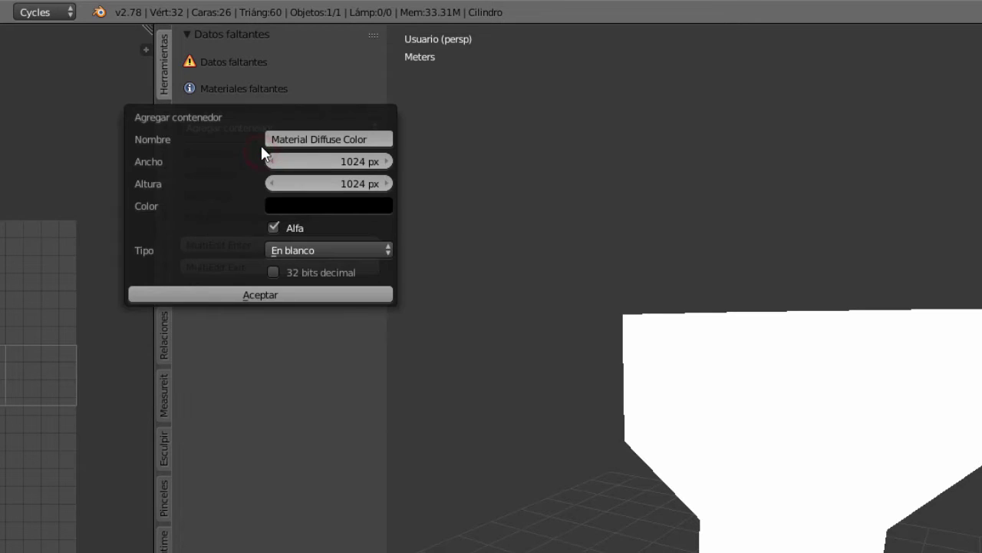
click(428, 362)
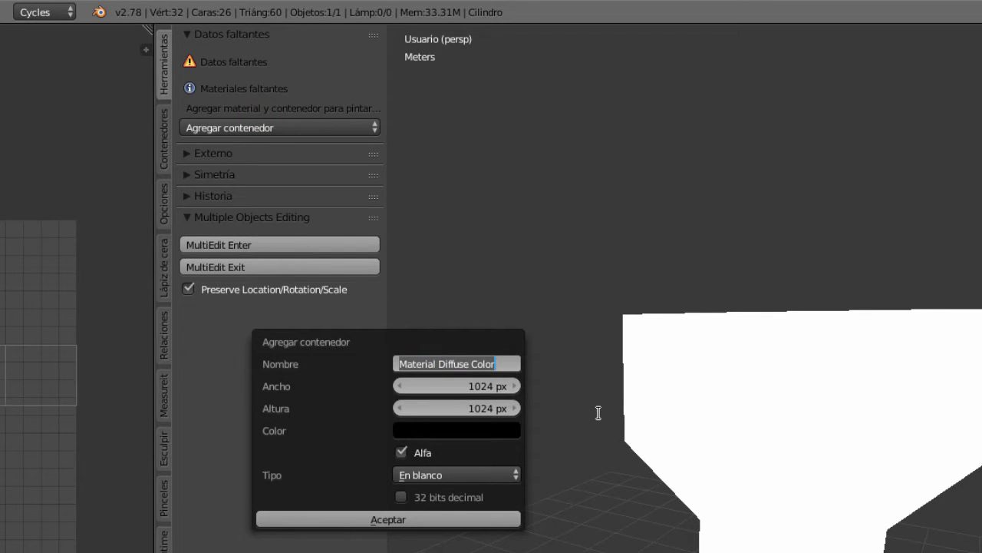
text(mi material)
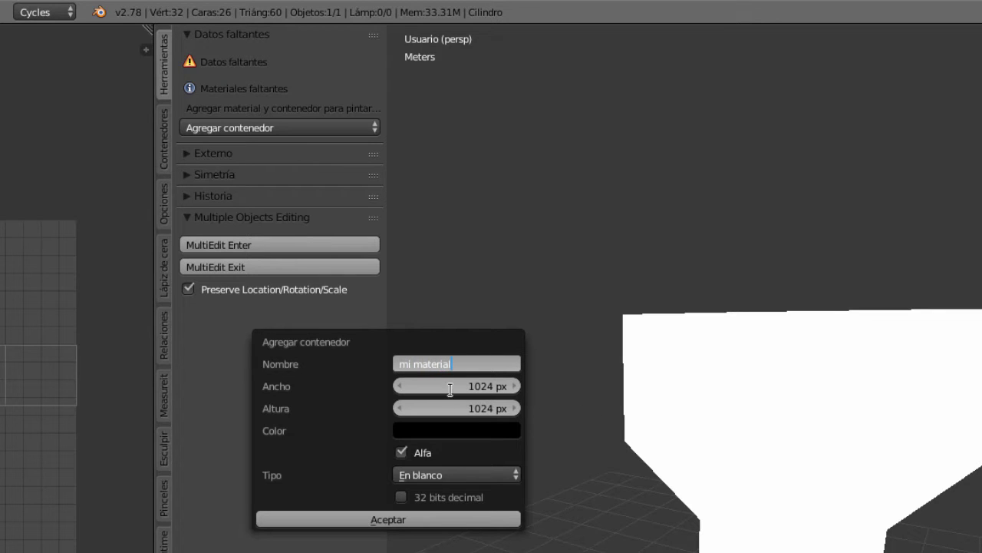
click(455, 384)
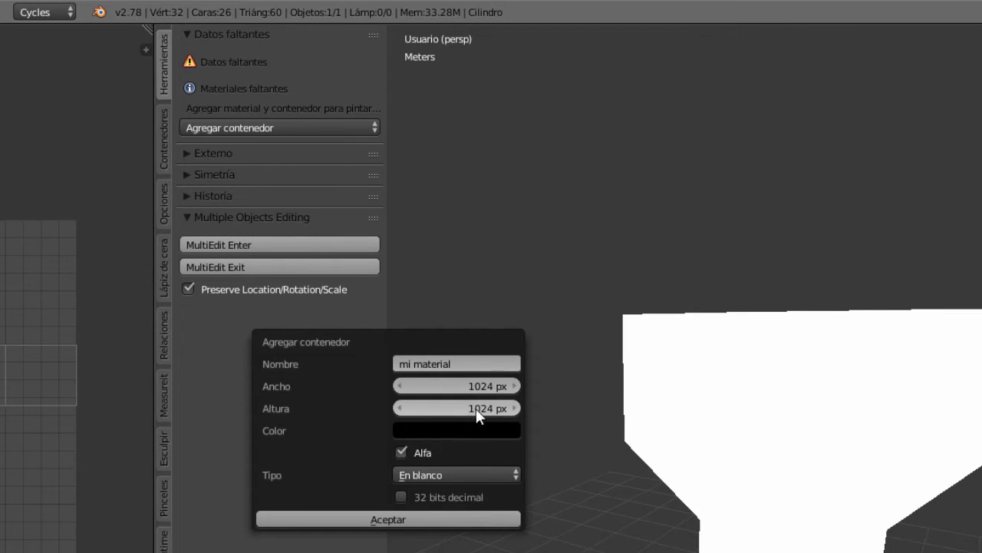
click(448, 432)
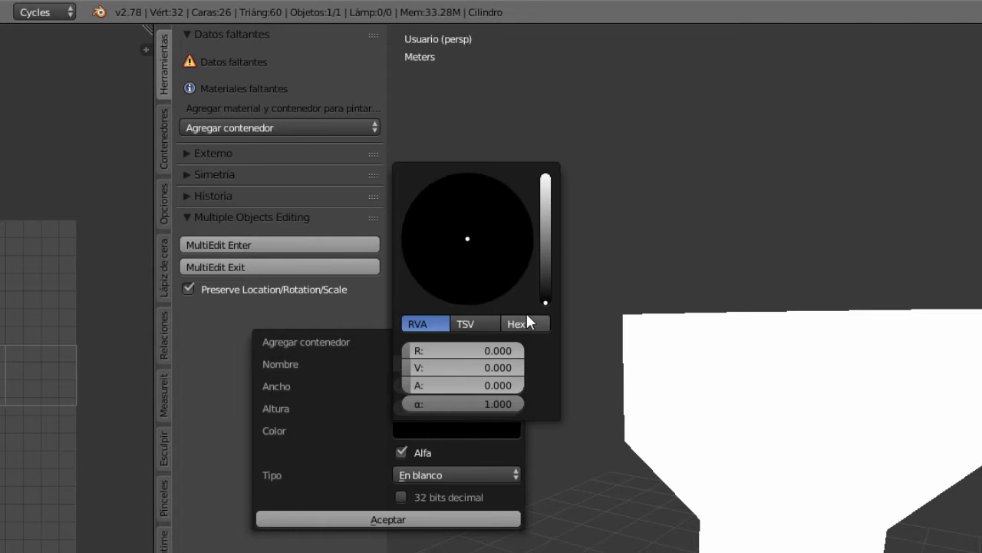
drag(546, 300, 545, 175)
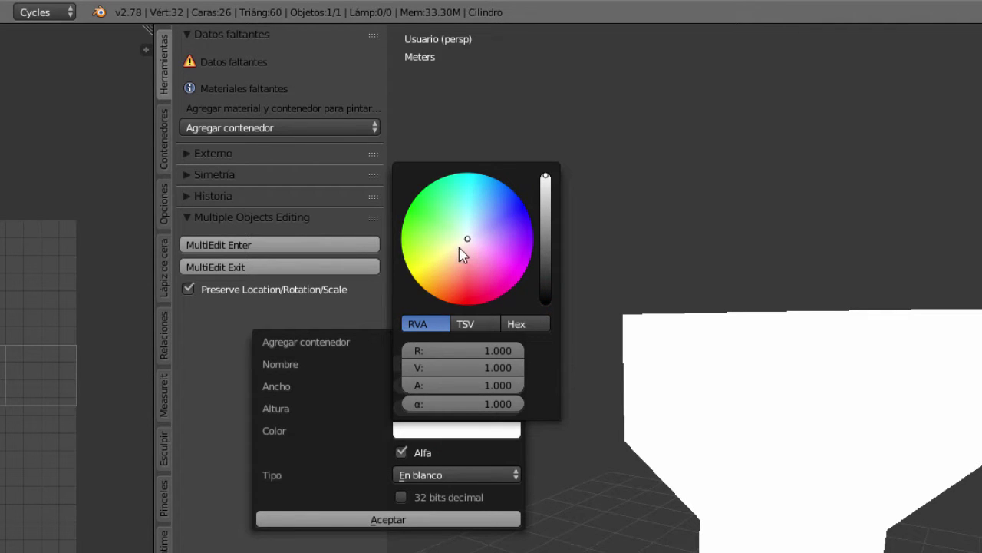
click(452, 250)
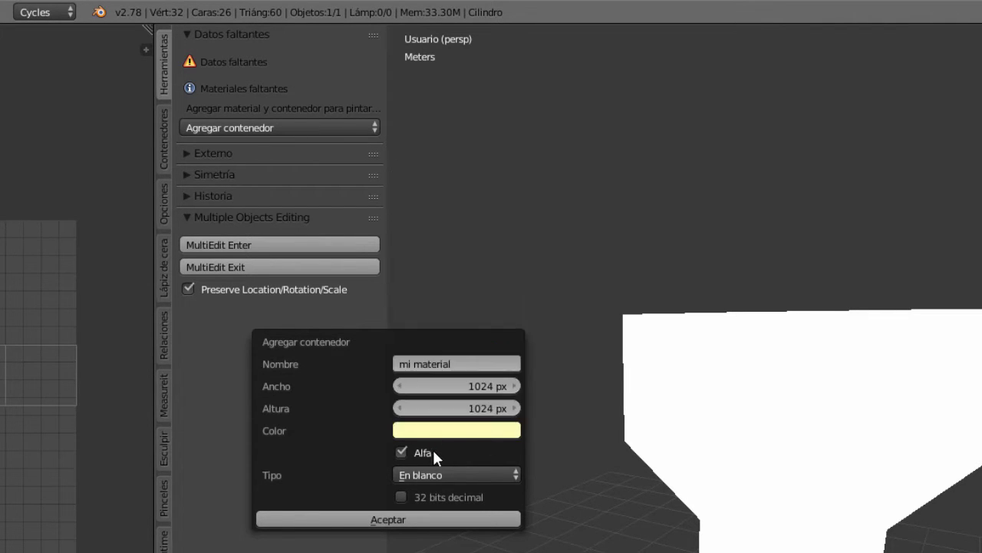
click(401, 451)
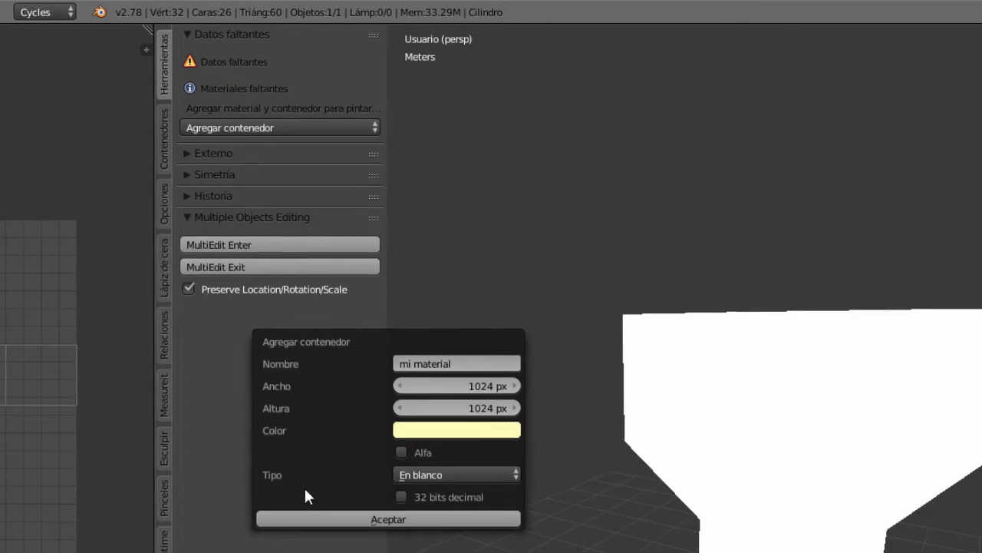
click(395, 520)
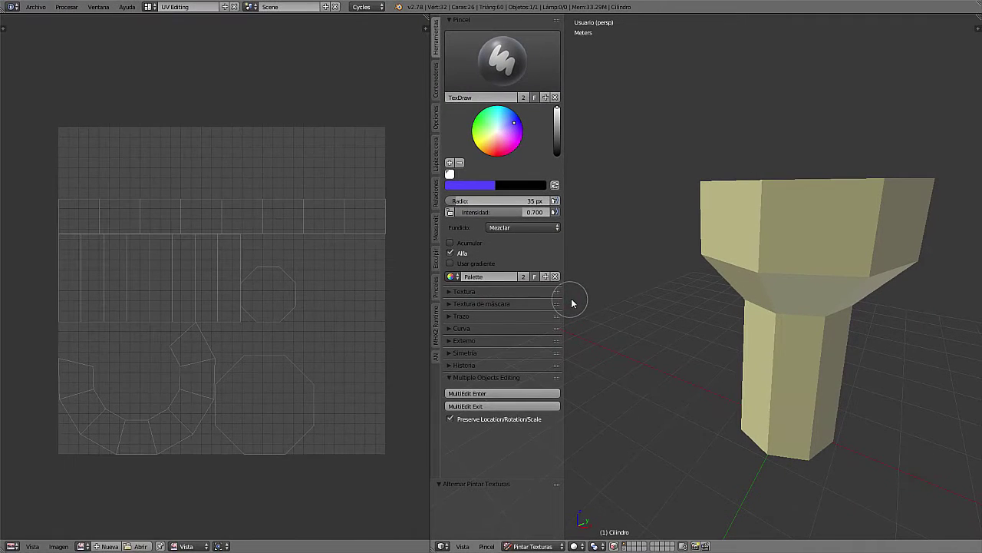
Paint a pale yellow band across the bolt head.
mouse_move(693, 287)
middle_down()
mouse_move(693, 326)
mouse_move(682, 285)
mouse_move(647, 281)
mouse_move(682, 292)
mouse_move(680, 301)
mouse_move(665, 294)
middle_up()
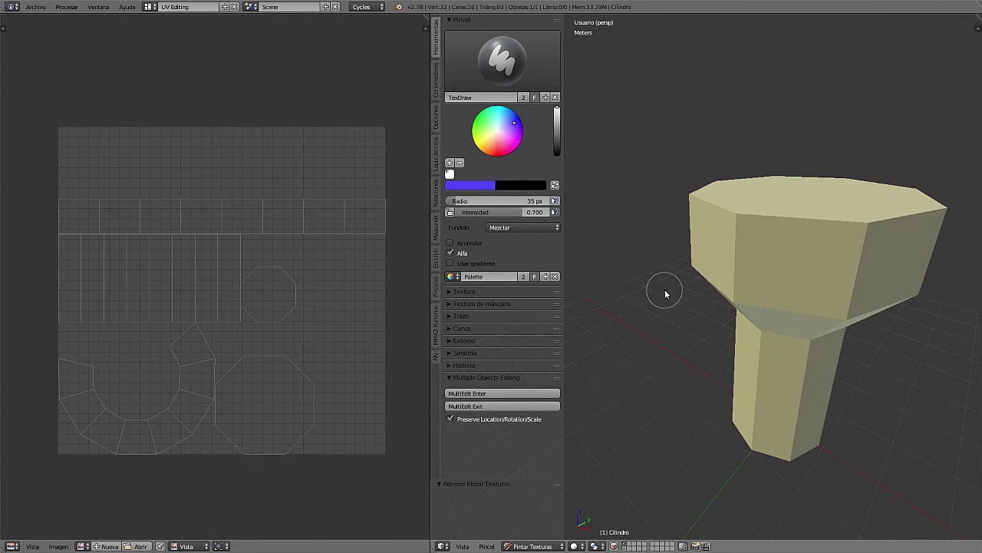
click(487, 139)
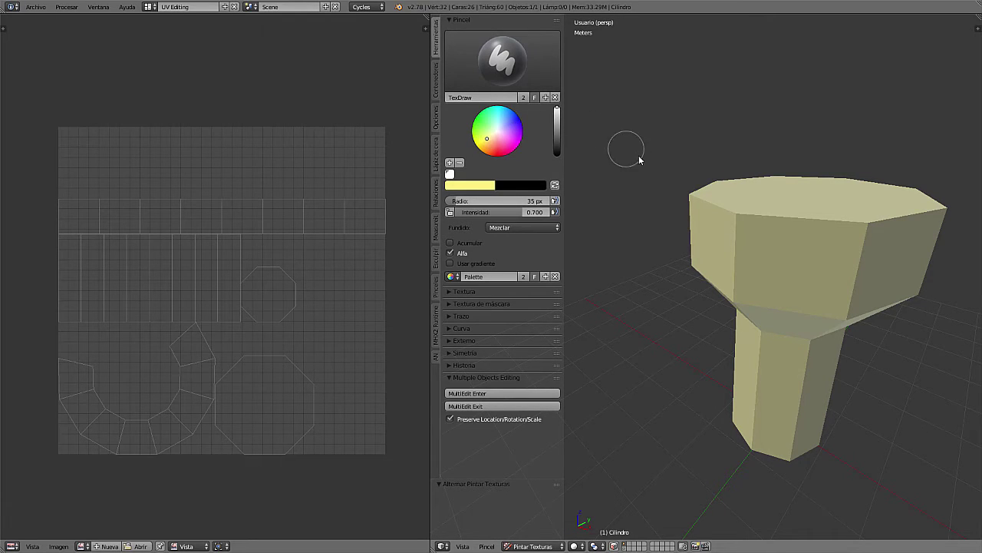
drag(707, 260, 909, 259)
Paint two red diagonal strokes on the bolt head.
click(494, 150)
drag(753, 206, 815, 331)
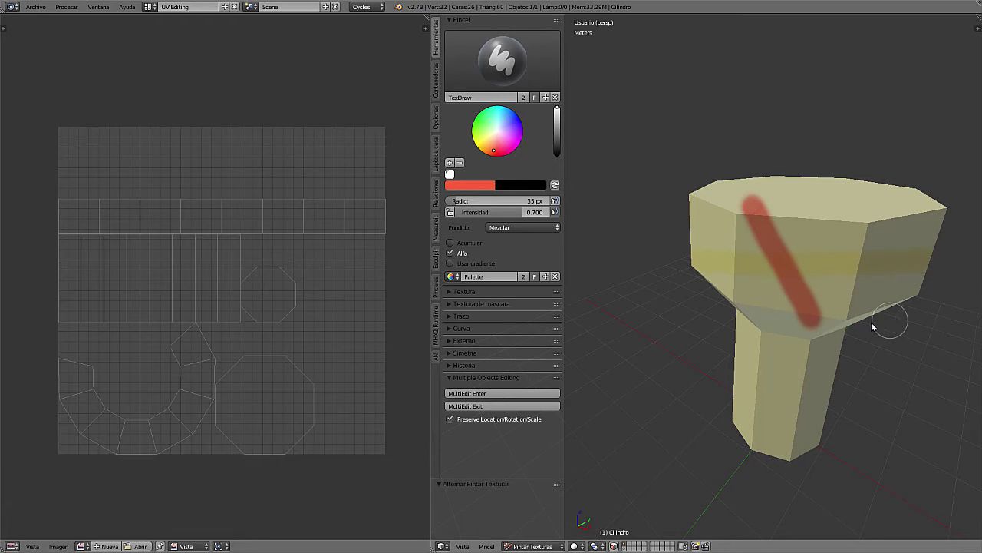
mouse_move(885, 325)
middle_down()
mouse_move(798, 307)
mouse_move(737, 159)
middle_up()
drag(736, 159, 636, 362)
middle_drag(637, 361, 730, 344)
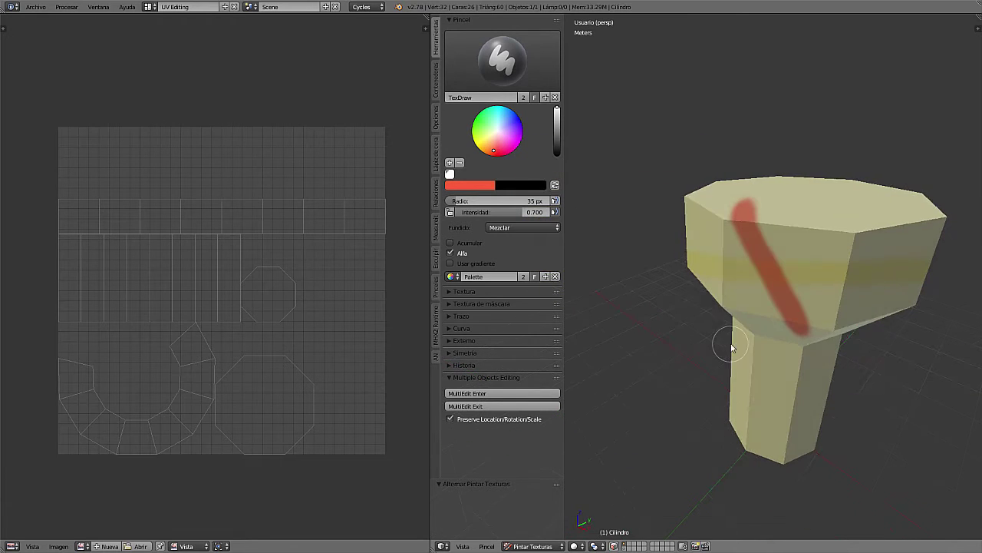
drag(849, 181, 805, 258)
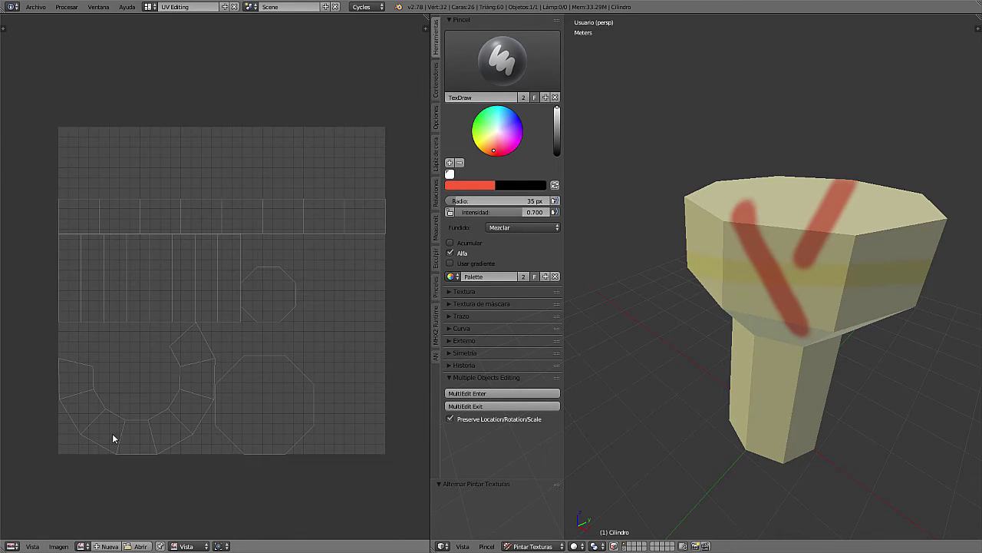
Load the 'mi material' image in the UV editor and switch it to Pintar mode.
click(87, 546)
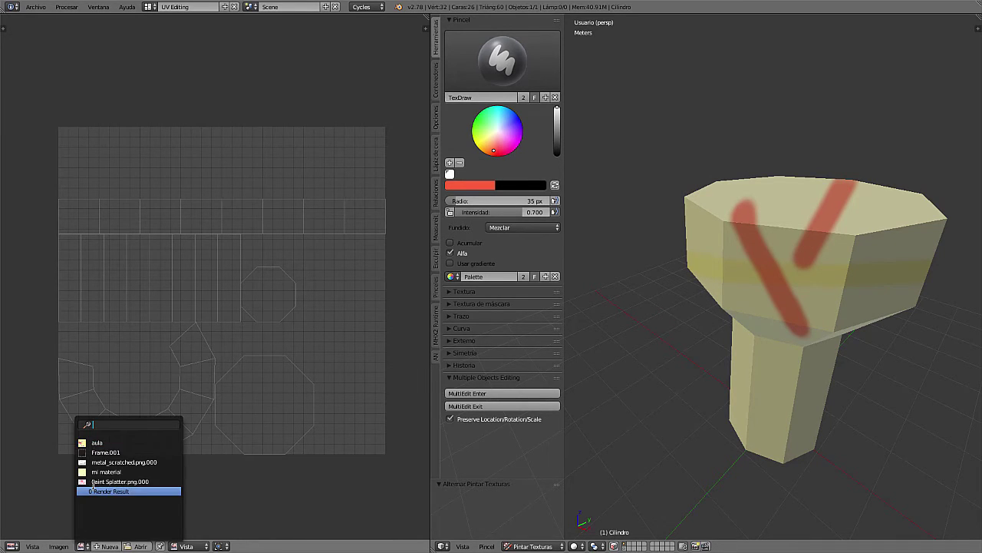
click(116, 472)
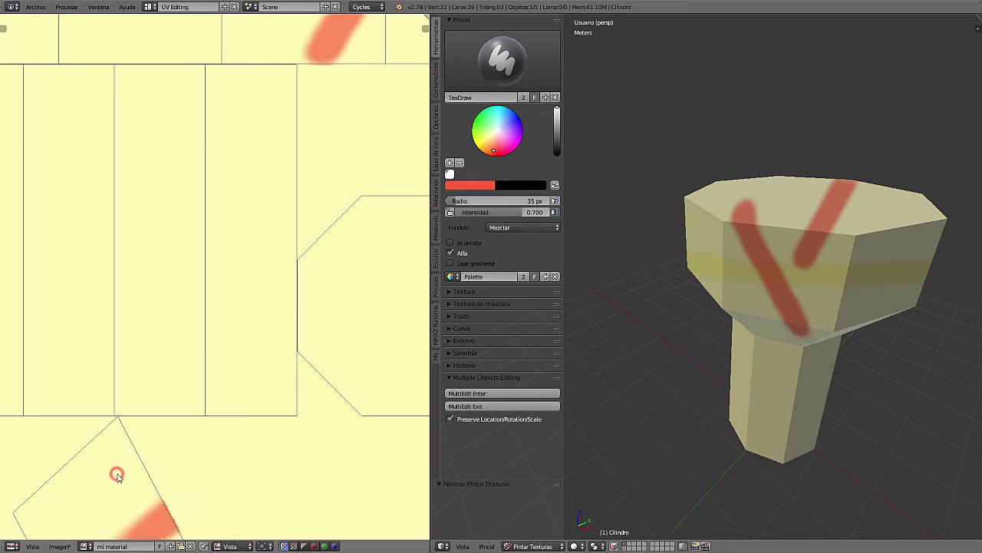
scroll(184, 376, down, 3)
scroll(201, 374, down, 1)
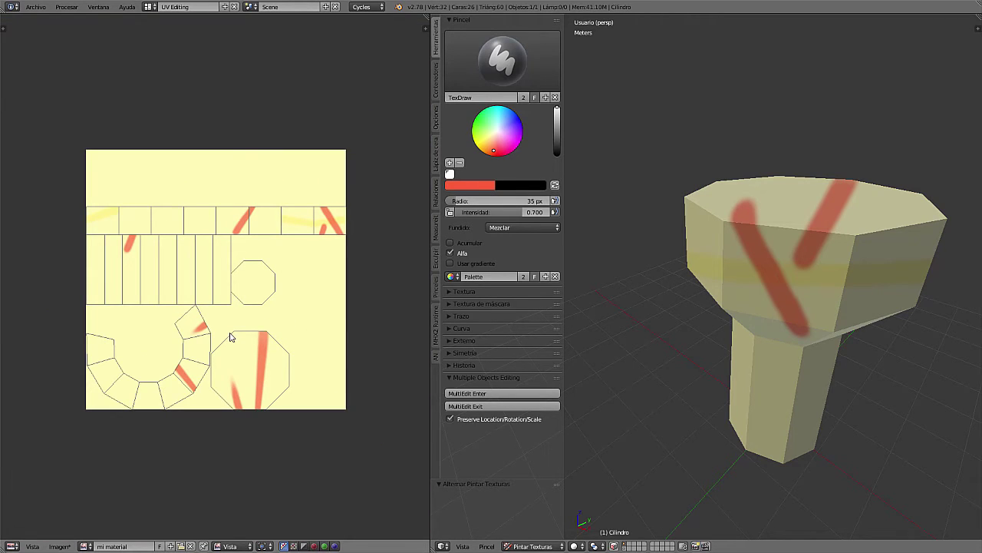
click(241, 545)
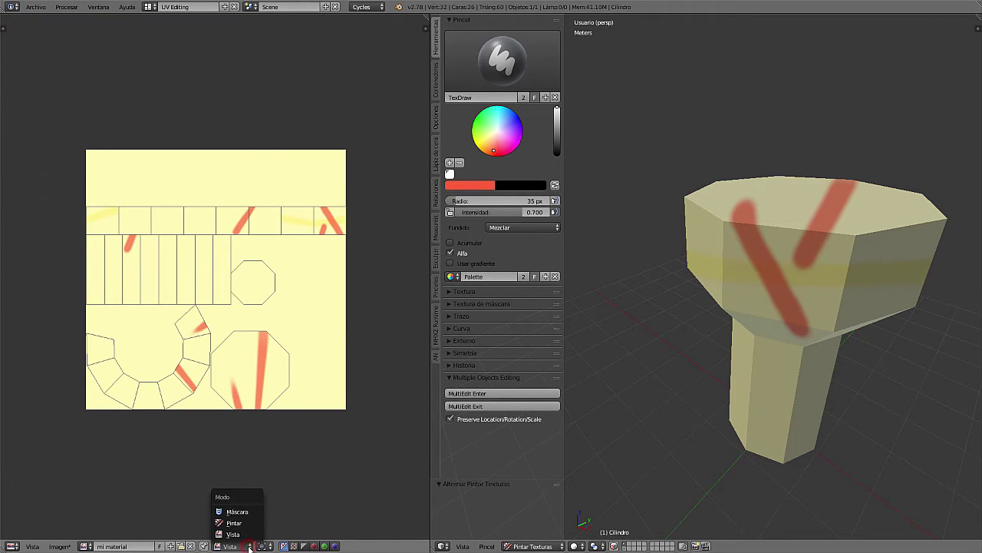
click(243, 523)
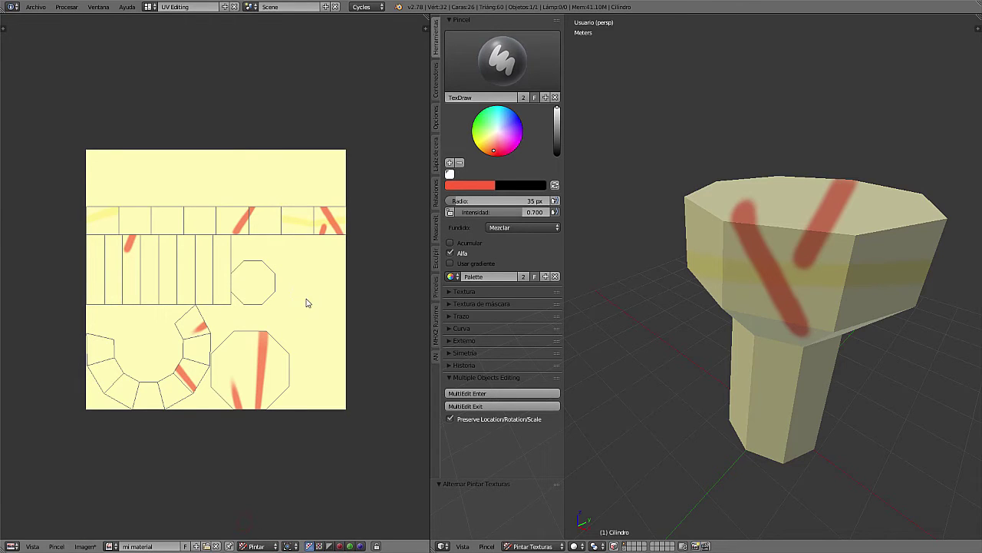
Paint red squiggles on the texture and a red stroke and heart on the bolt shaft.
drag(306, 300, 99, 265)
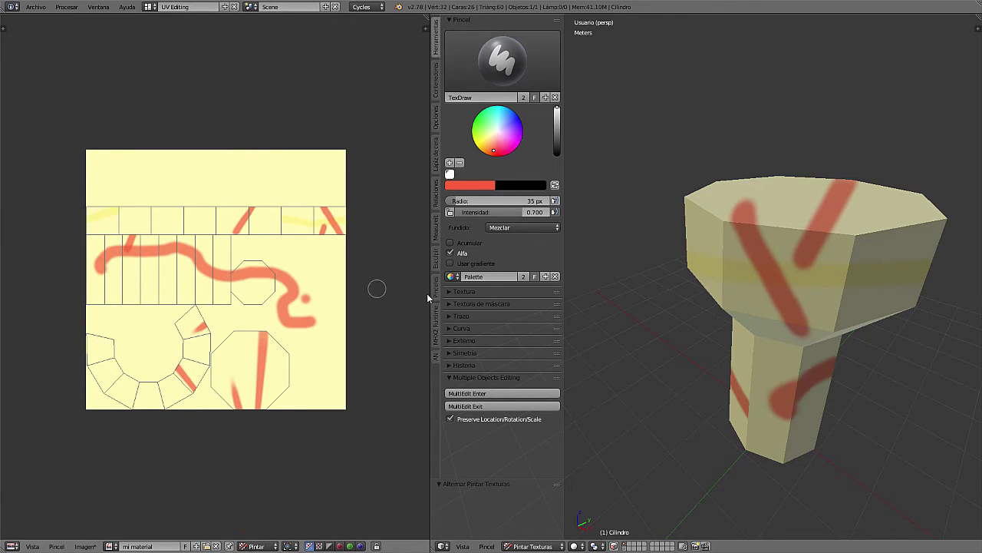
drag(767, 213, 840, 384)
mouse_move(840, 383)
middle_down()
mouse_move(807, 323)
mouse_move(757, 329)
mouse_move(757, 346)
middle_up()
drag(649, 367, 702, 384)
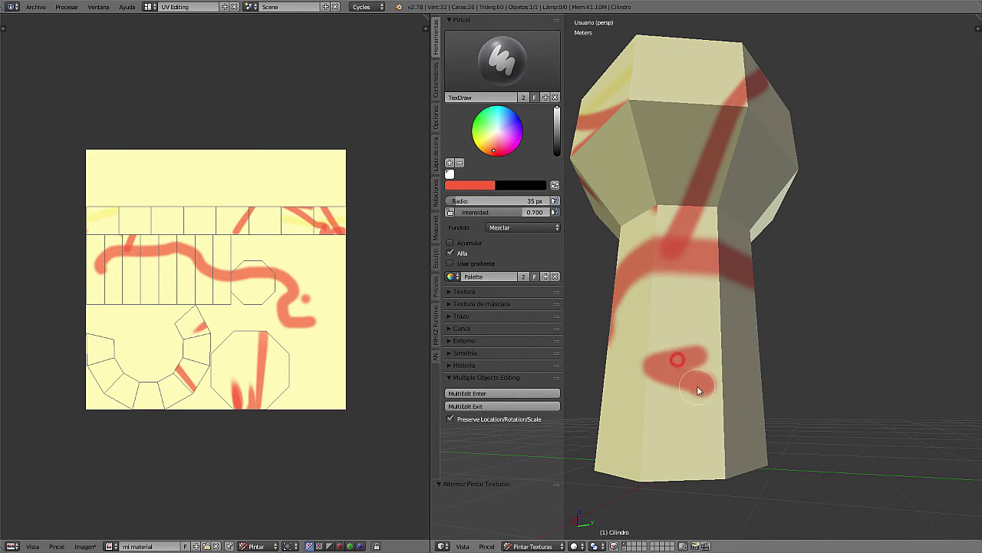
Switch to blue and paint blue squiggles across the texture, forming a band on the bolt.
click(512, 119)
mouse_move(88, 227)
mouse_down()
mouse_move(187, 205)
mouse_move(197, 311)
mouse_move(175, 347)
mouse_up()
middle_drag(745, 298, 729, 319)
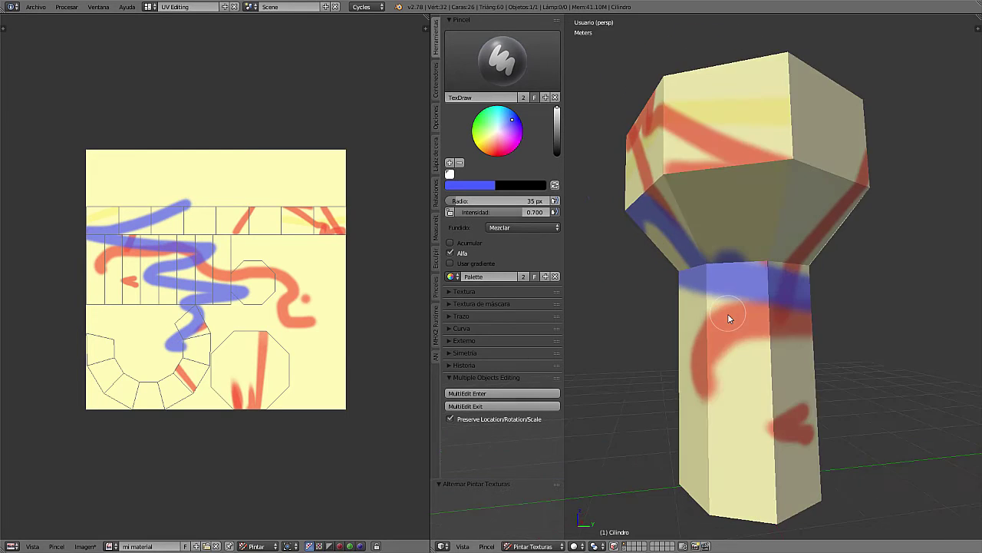
scroll(729, 319, down, 3)
scroll(726, 317, down, 3)
scroll(690, 317, down, 2)
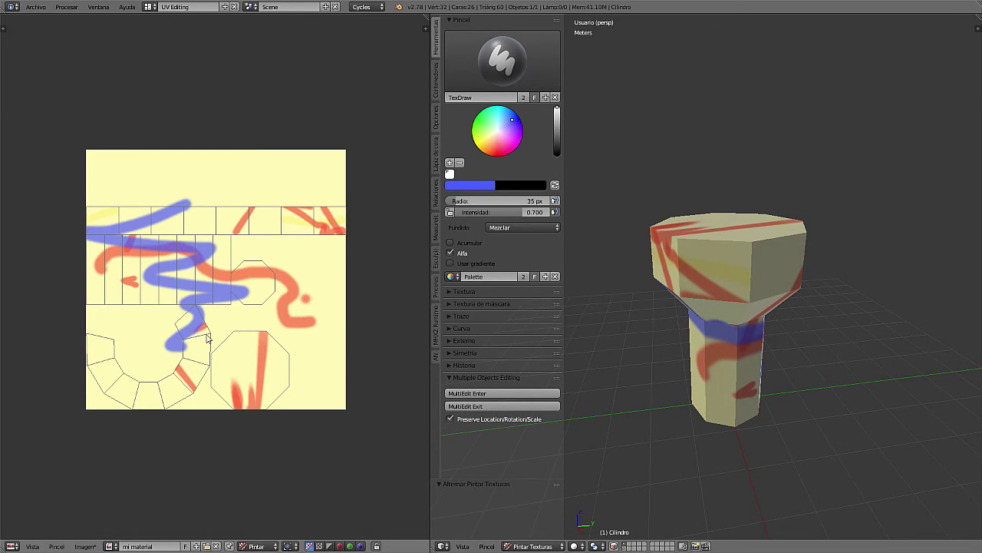
scroll(190, 365, up, 1)
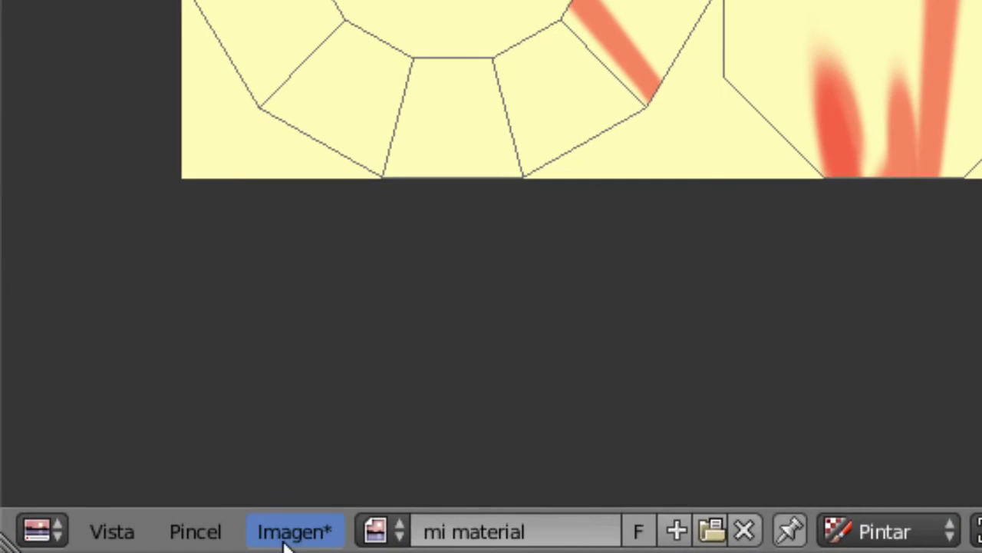
Save the painted texture as a new image file named mi material.png.
click(307, 533)
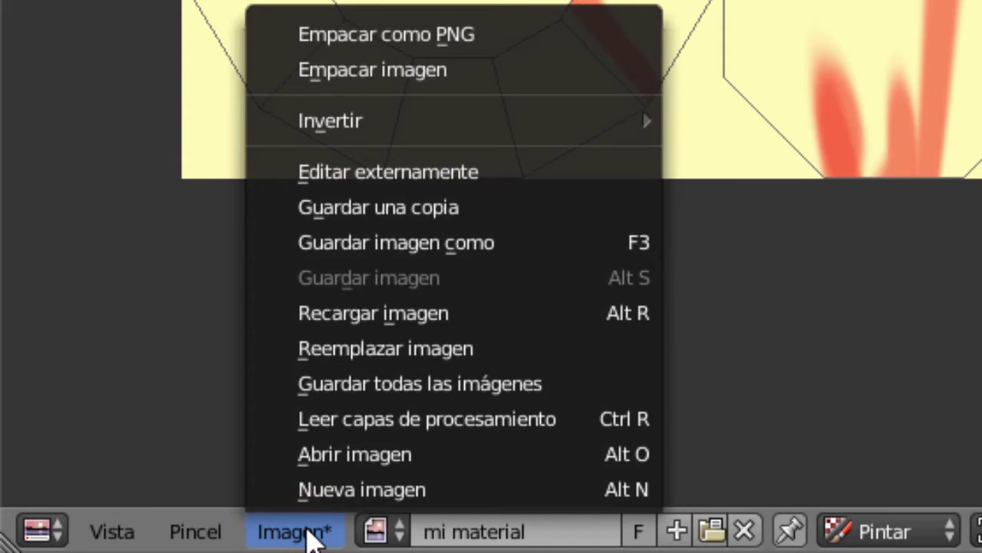
click(401, 246)
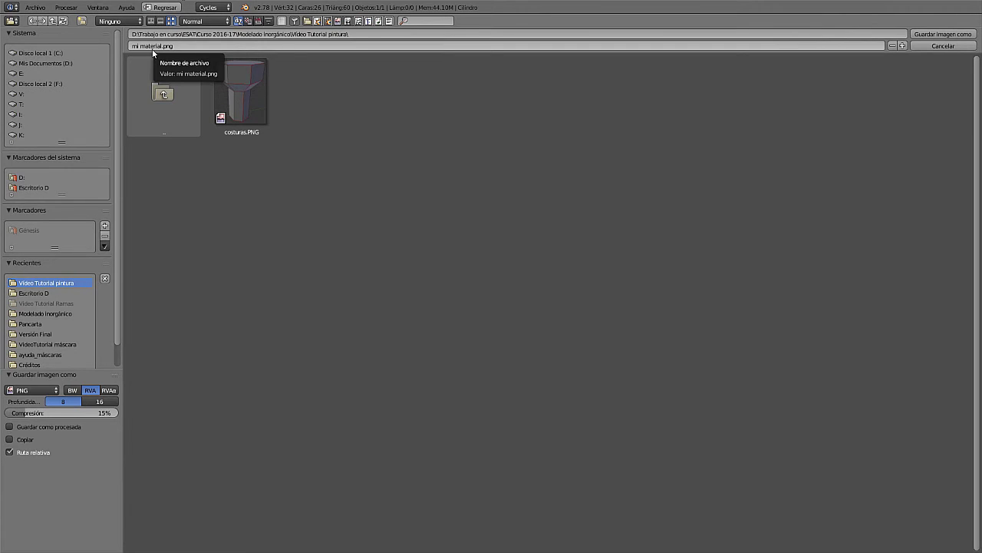
click(932, 35)
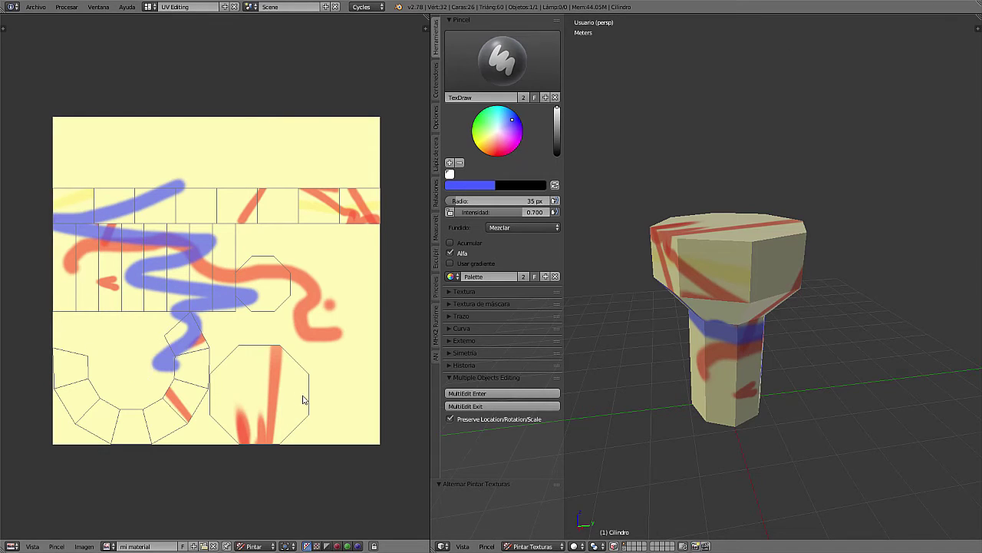
Pick pink and paint a pink stroke across the bolt head.
click(500, 146)
click(790, 250)
drag(740, 297, 728, 301)
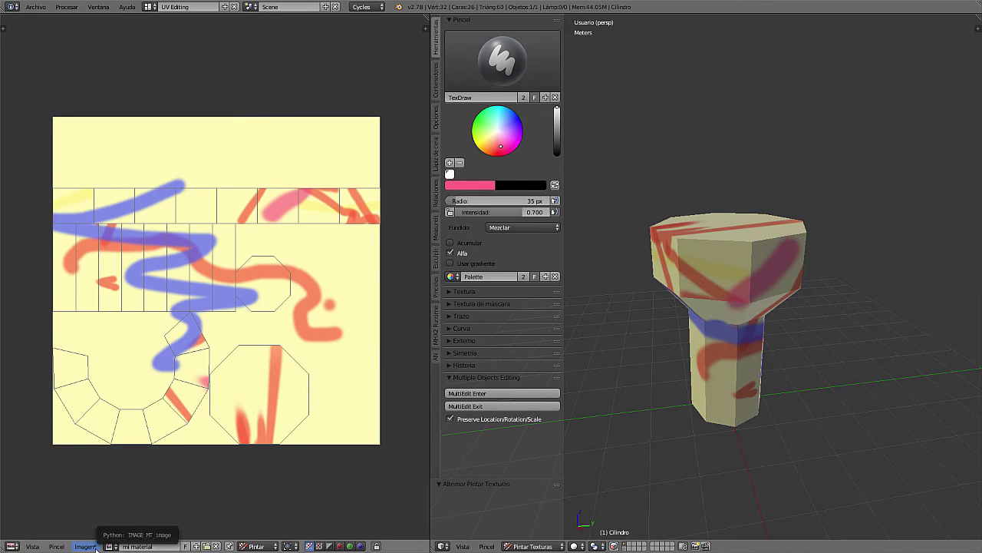
Pick green and paint green strokes and loops across the UV texture islands.
click(481, 118)
drag(338, 249, 272, 355)
drag(315, 401, 123, 376)
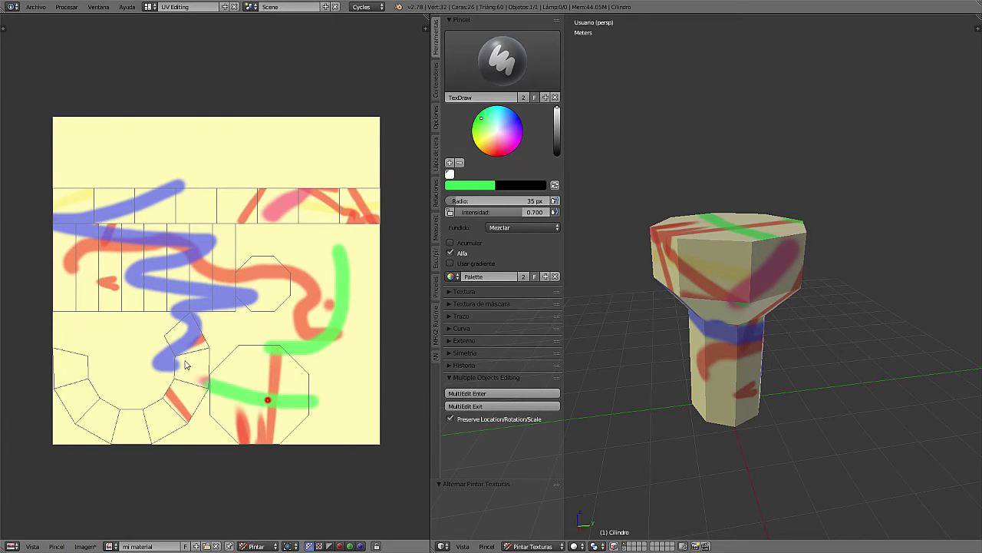
drag(73, 330, 157, 180)
drag(264, 222, 270, 153)
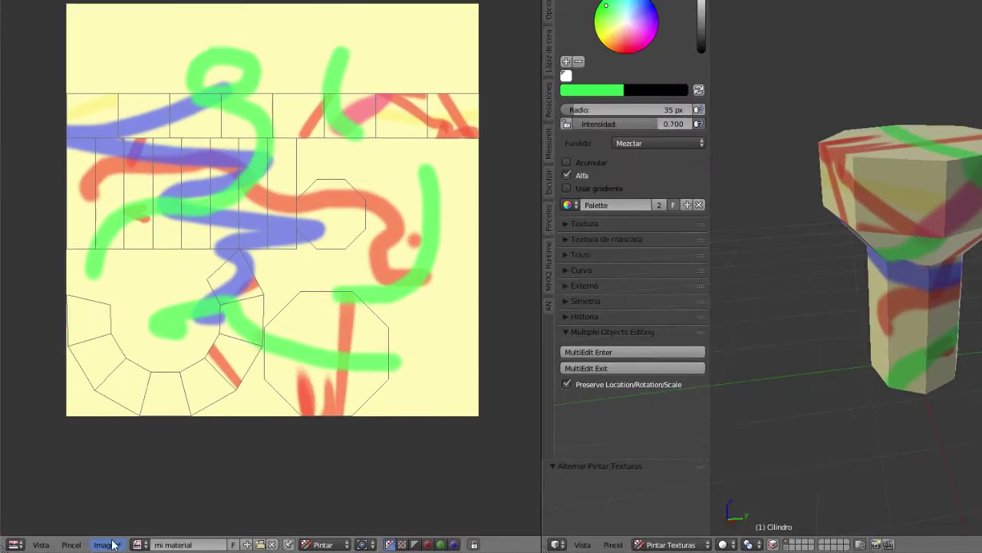
click(108, 544)
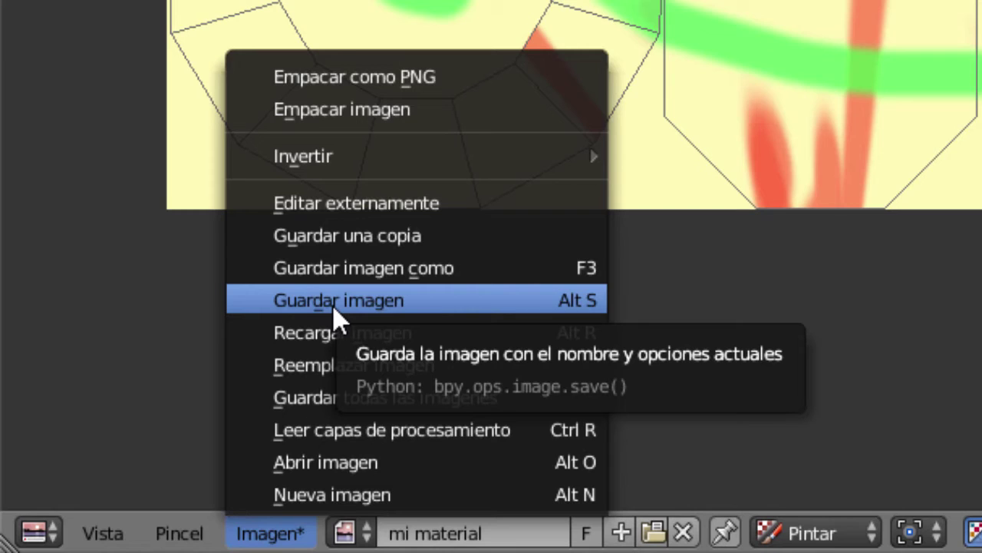
Save the repainted texture over mi material.png with Guardar imagen.
click(333, 306)
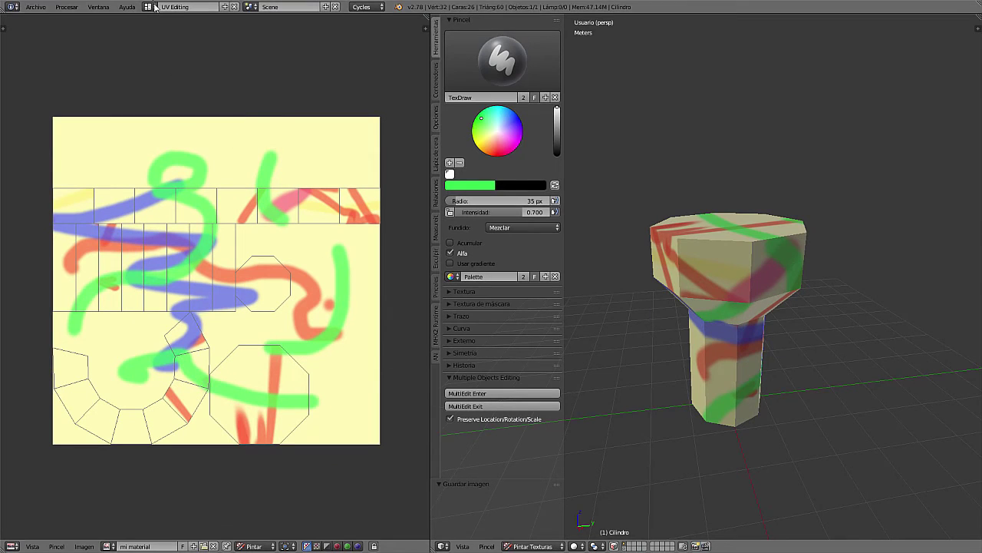
Switch to the Default layout and Object Mode, then orbit around the painted bolt to inspect it.
click(150, 6)
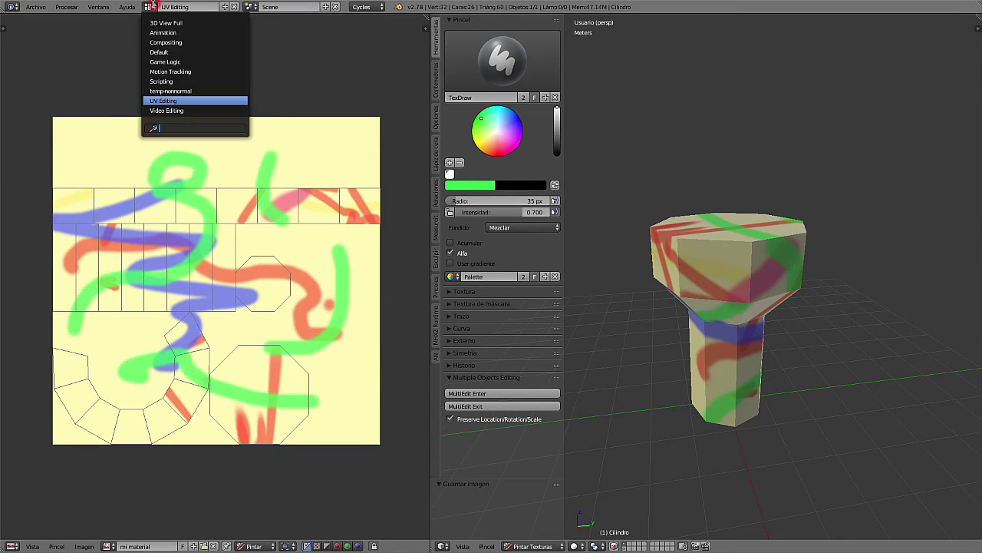
click(159, 52)
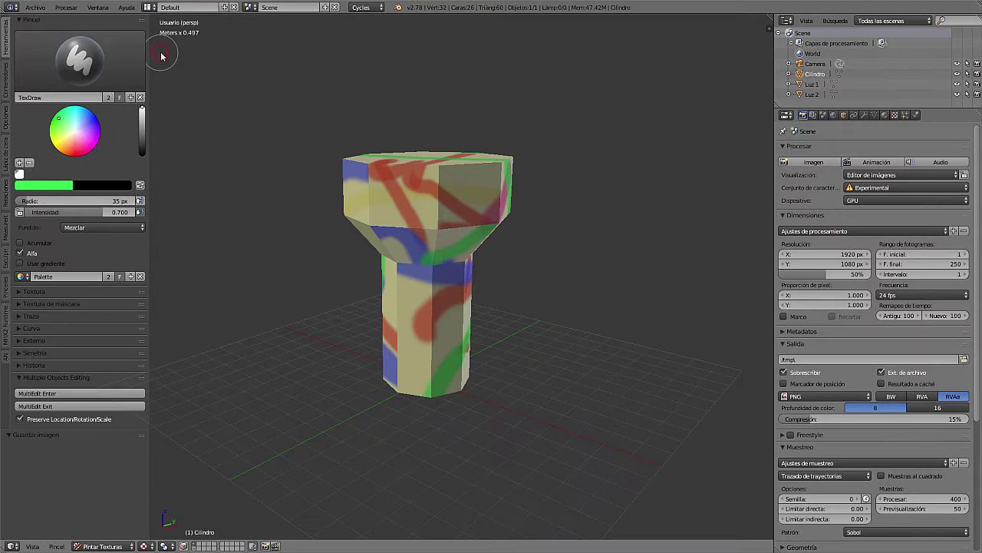
click(132, 546)
click(103, 535)
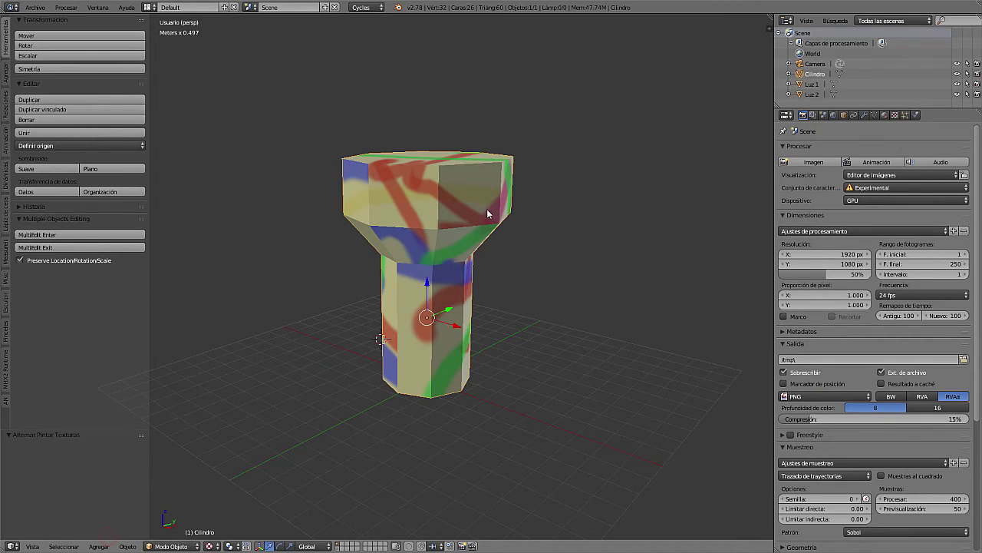
mouse_move(521, 223)
middle_down()
mouse_move(413, 260)
mouse_move(484, 261)
mouse_move(486, 248)
middle_up()
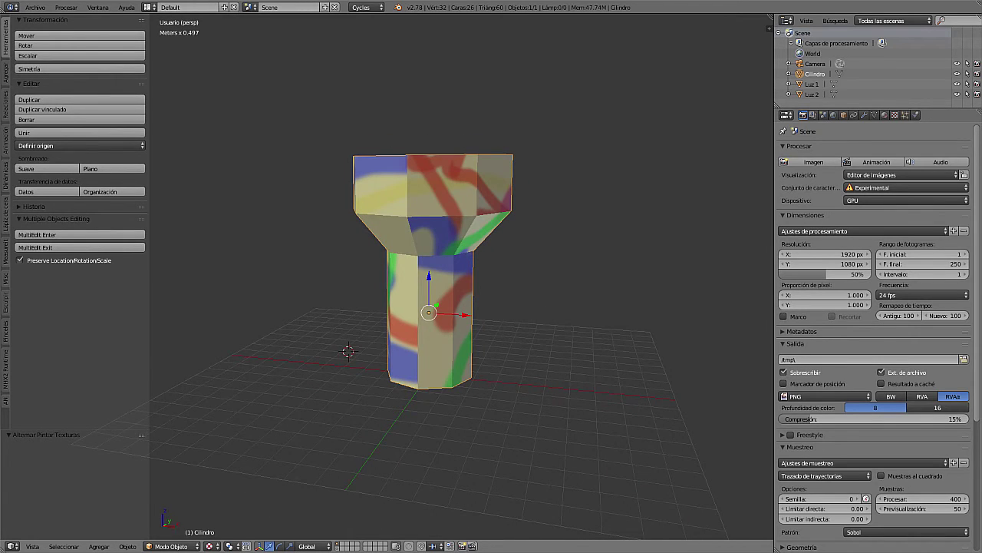
middle_drag(768, 254, 768, 284)
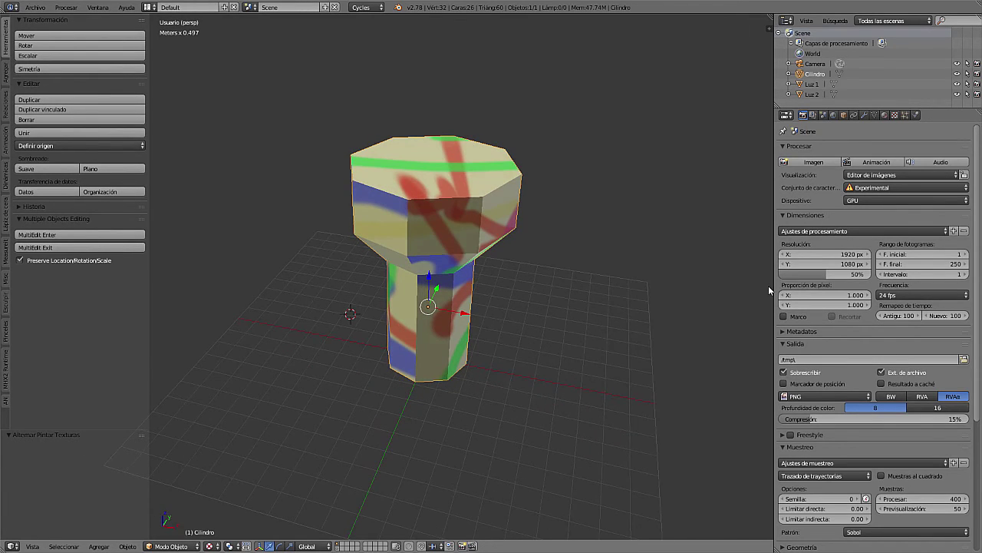
middle_drag(554, 363, 609, 351)
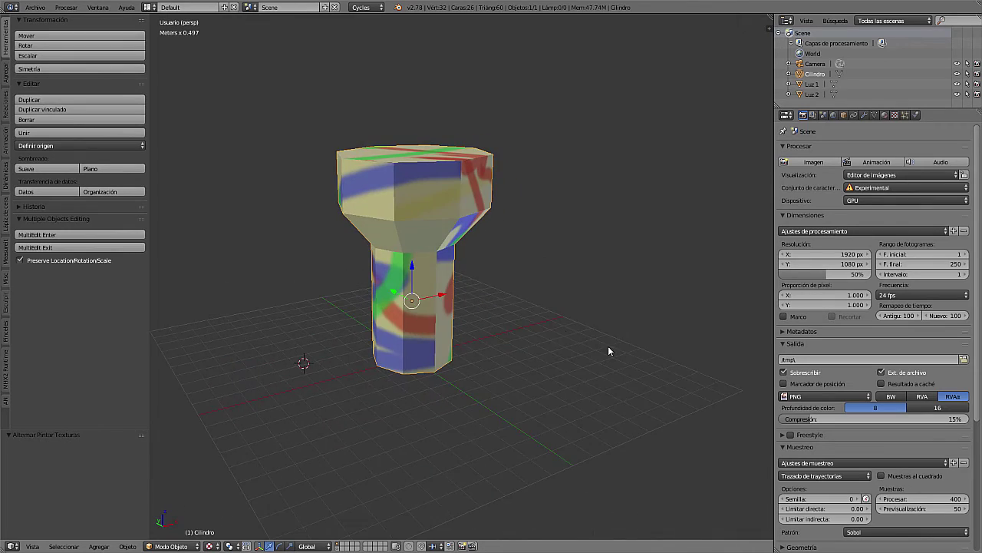
mouse_move(543, 306)
middle_down()
mouse_move(467, 311)
mouse_move(542, 306)
mouse_move(517, 334)
mouse_move(485, 320)
middle_up()
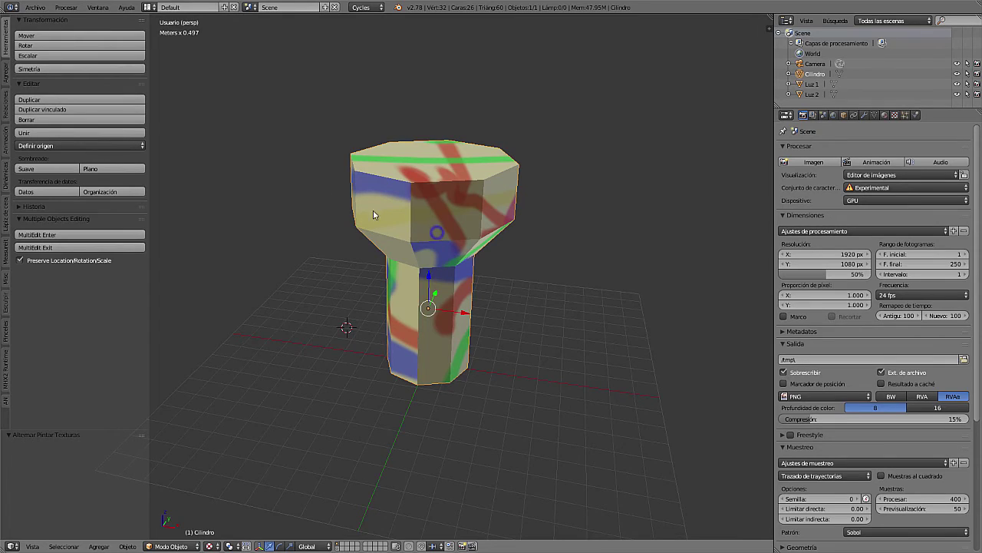
Export only the selected bolt in 3D Studio format as pintura_02.3ds.
scroll(31, 23, down, 3)
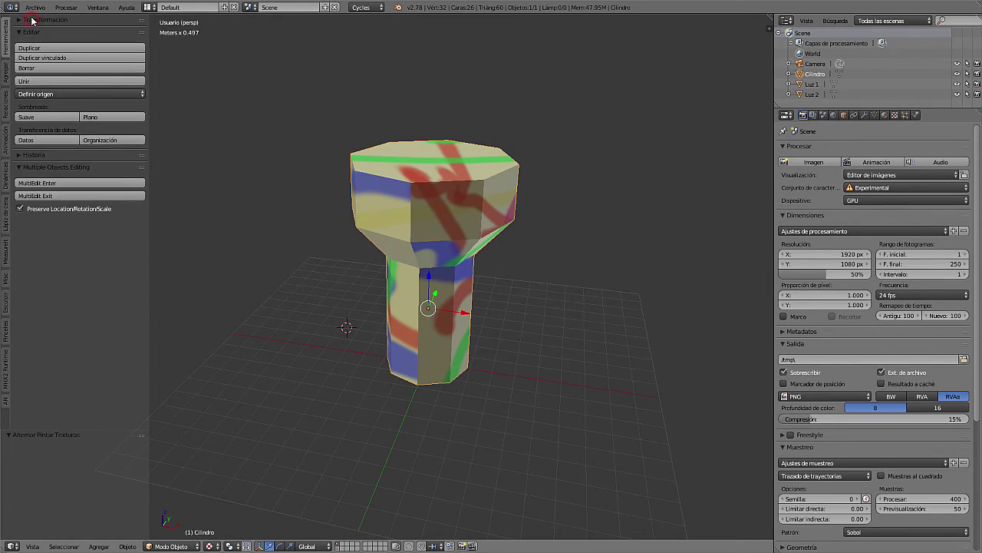
click(35, 7)
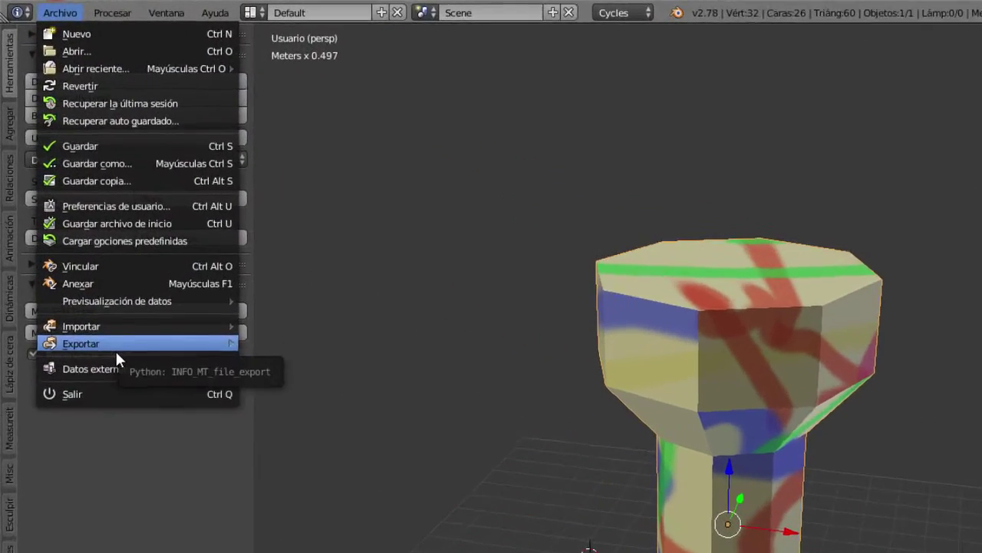
click(78, 261)
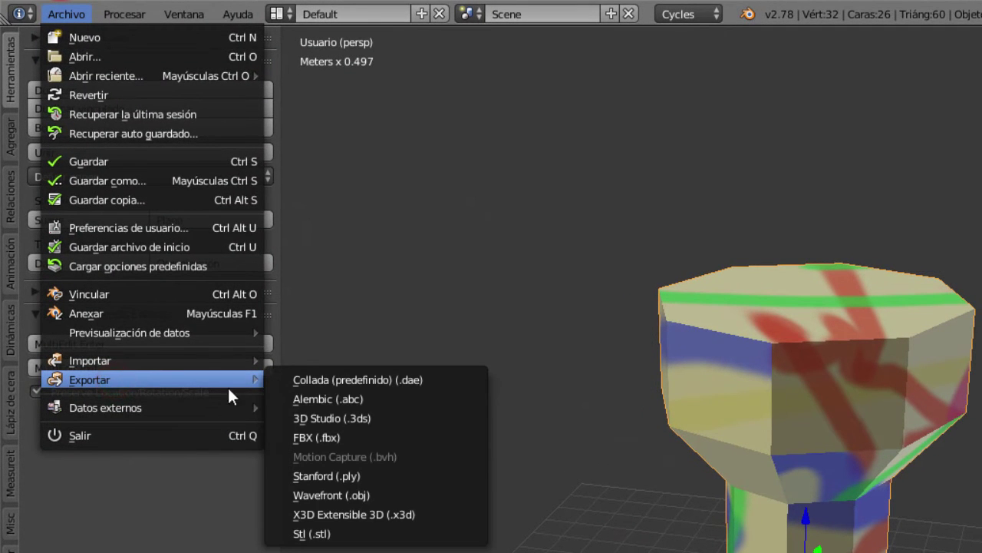
click(365, 416)
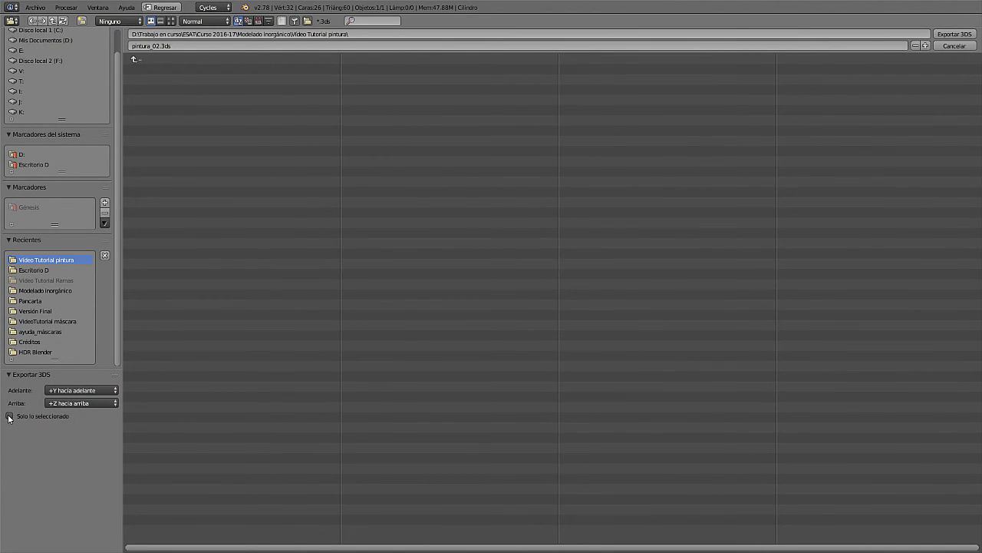
click(9, 417)
click(950, 34)
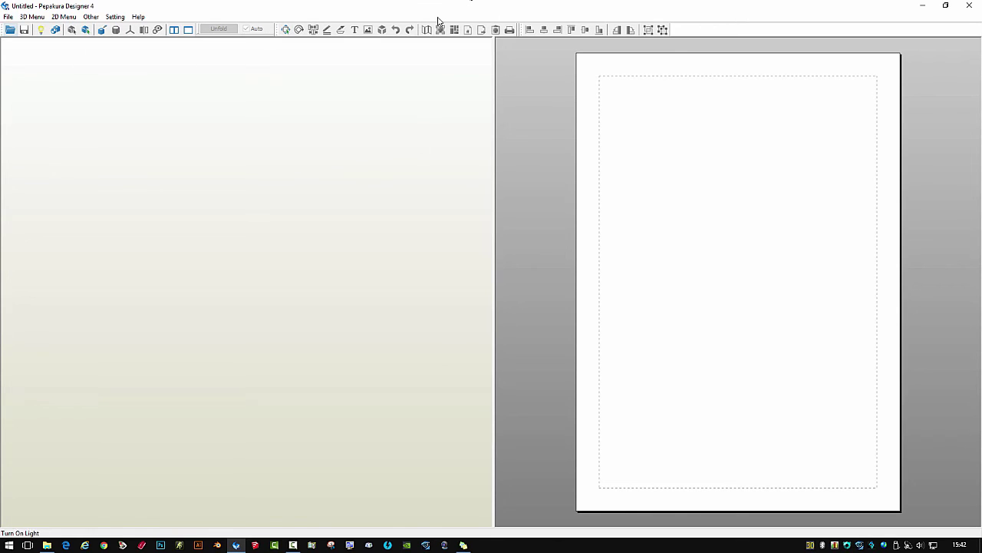
Import pintura_02.3ds into Pepakura with No Flip, accepting the 35 merged edges notice.
drag(487, 9, 508, 187)
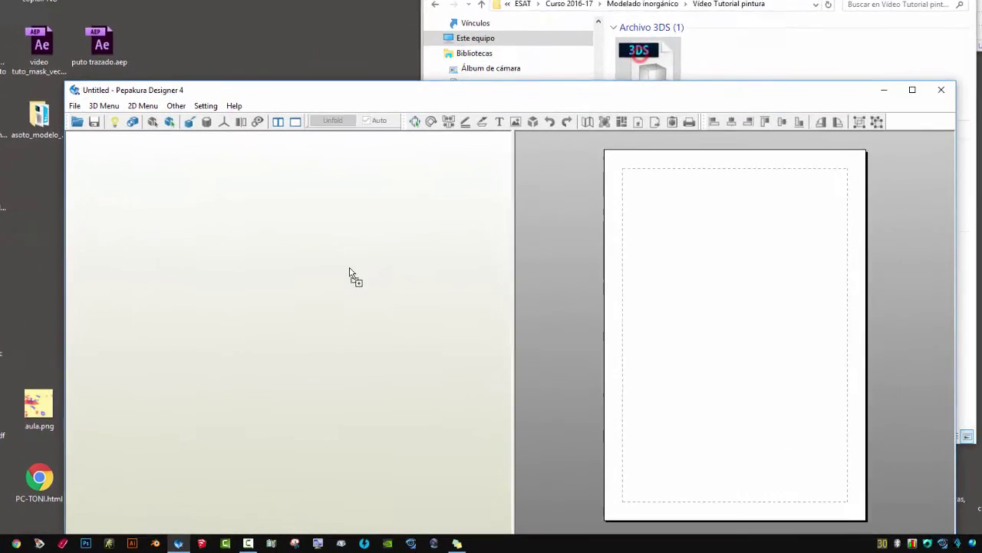
drag(614, 149, 376, 326)
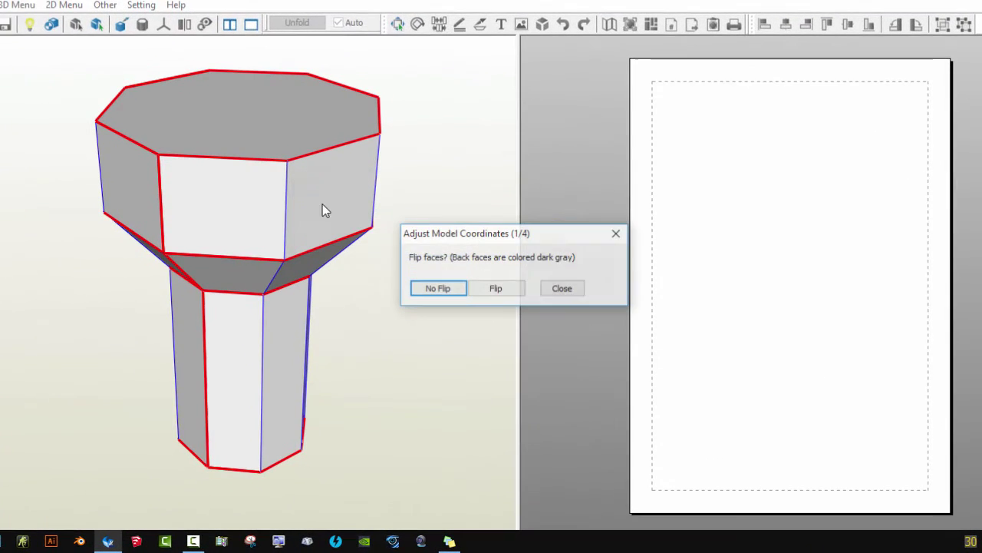
click(427, 291)
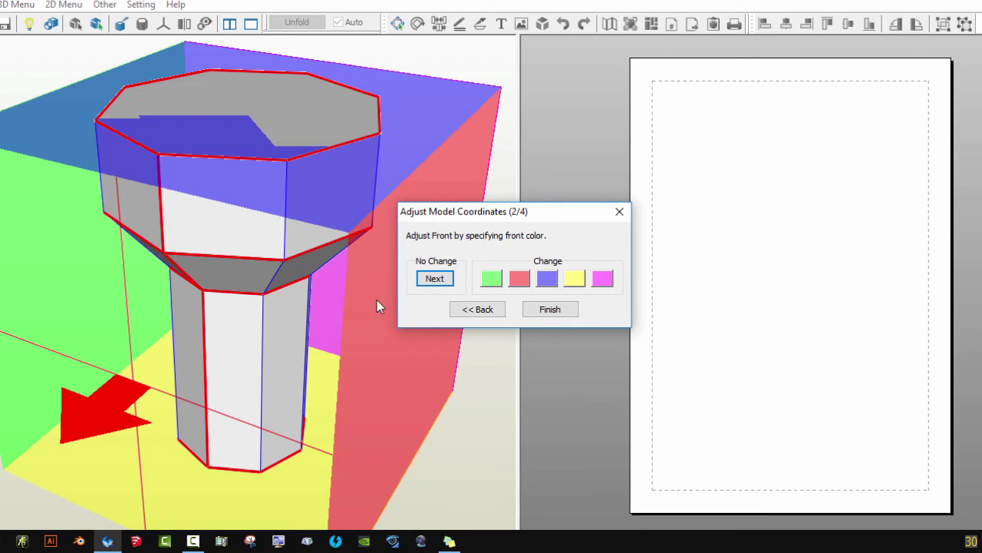
click(557, 312)
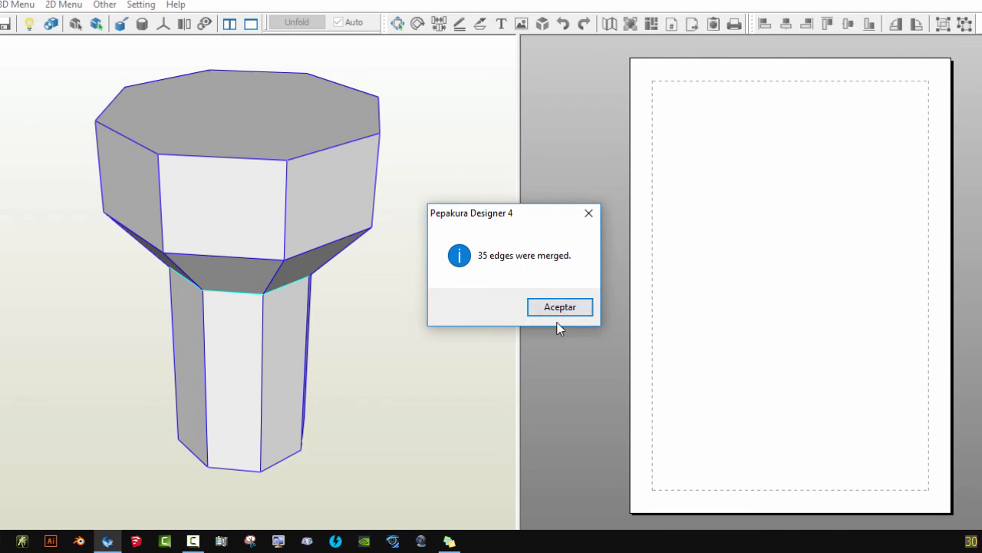
click(558, 309)
Maximize the Pepakura window and rotate the bolt to view its underside and top.
click(912, 90)
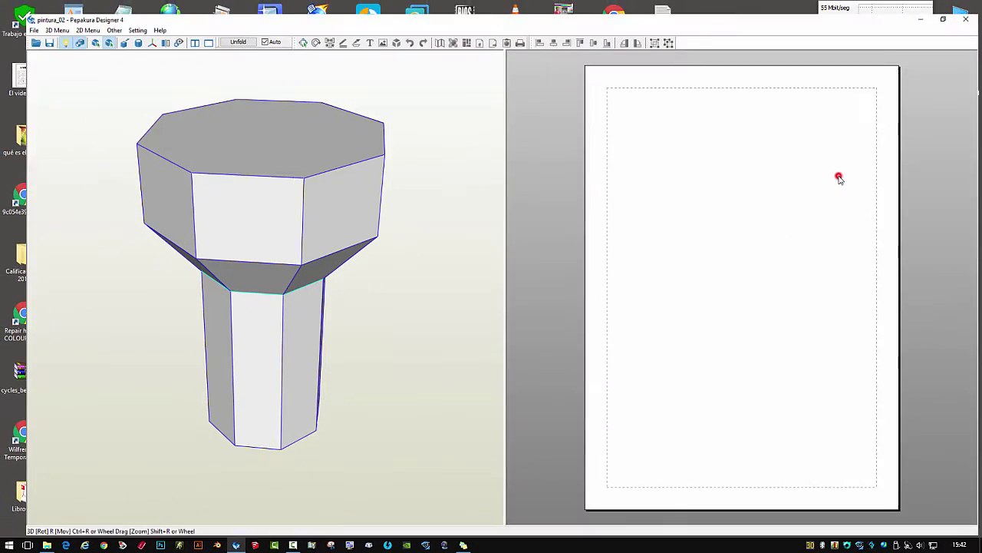
mouse_move(284, 230)
right_down()
mouse_move(283, 307)
mouse_move(195, 268)
mouse_move(225, 204)
mouse_move(192, 272)
mouse_move(320, 252)
mouse_move(325, 197)
right_up()
mouse_move(275, 314)
right_down()
mouse_move(259, 274)
mouse_move(257, 344)
mouse_move(192, 355)
mouse_move(314, 353)
mouse_move(315, 296)
mouse_move(295, 350)
mouse_move(244, 251)
right_up()
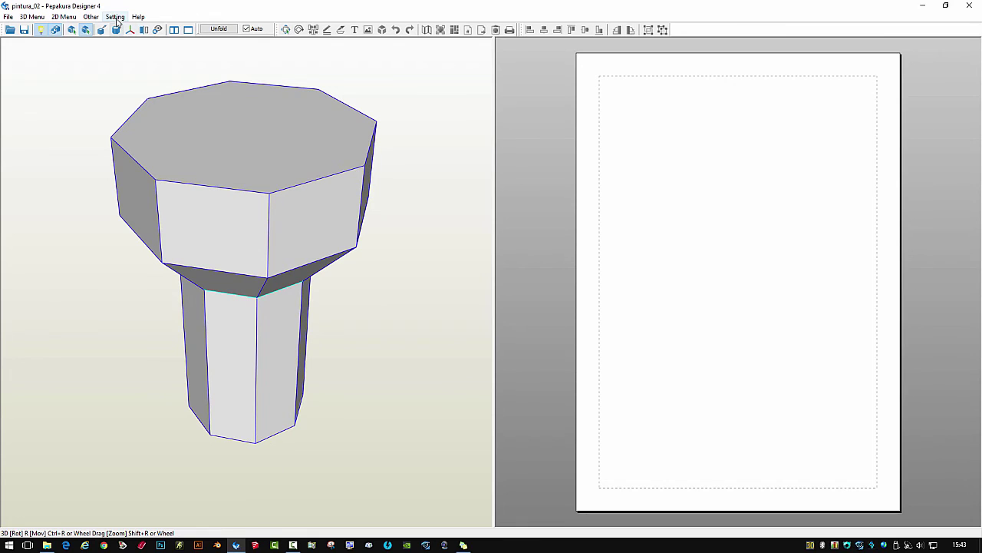
Apply mi material.png from the Vídeo Tutorial pintura folder as the bolt's texture.
click(115, 16)
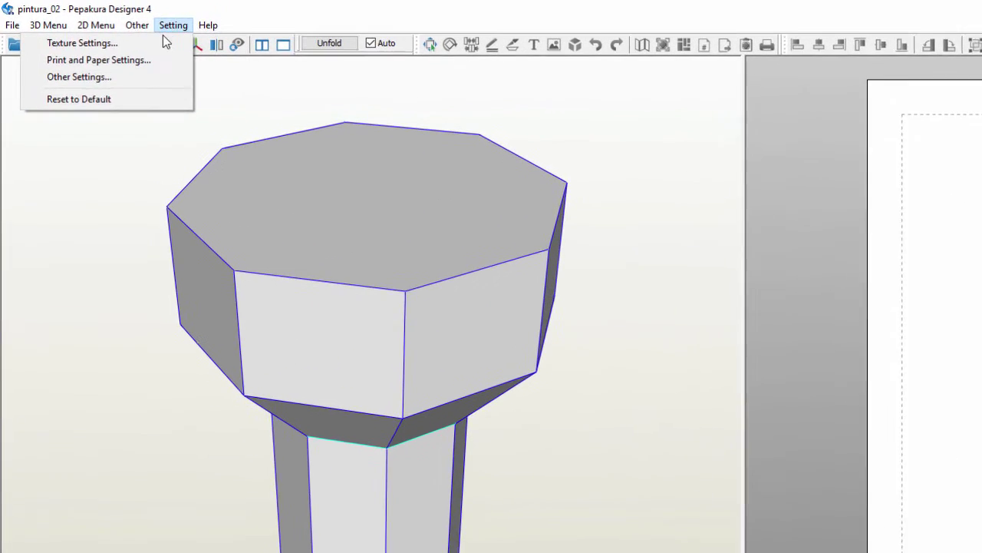
click(112, 28)
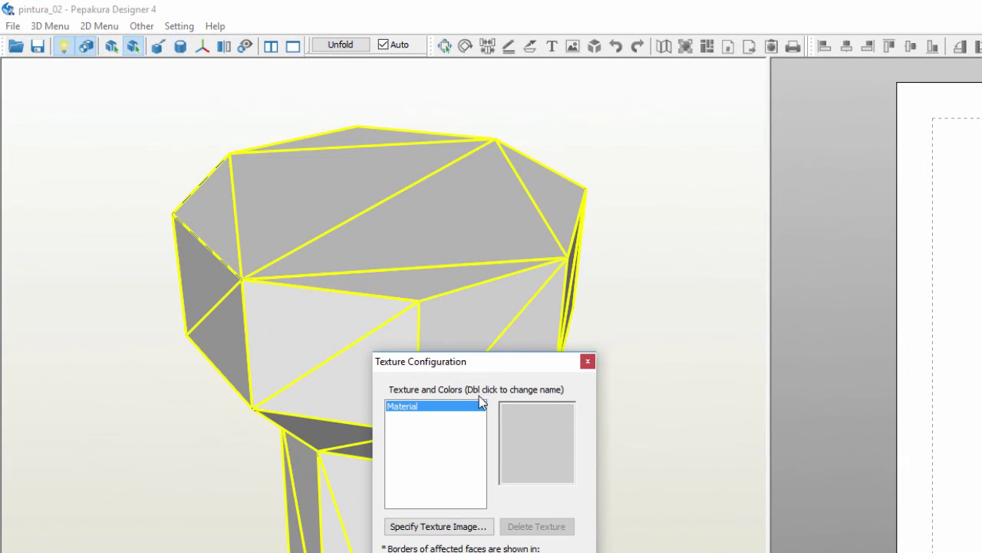
drag(478, 347, 477, 177)
click(428, 290)
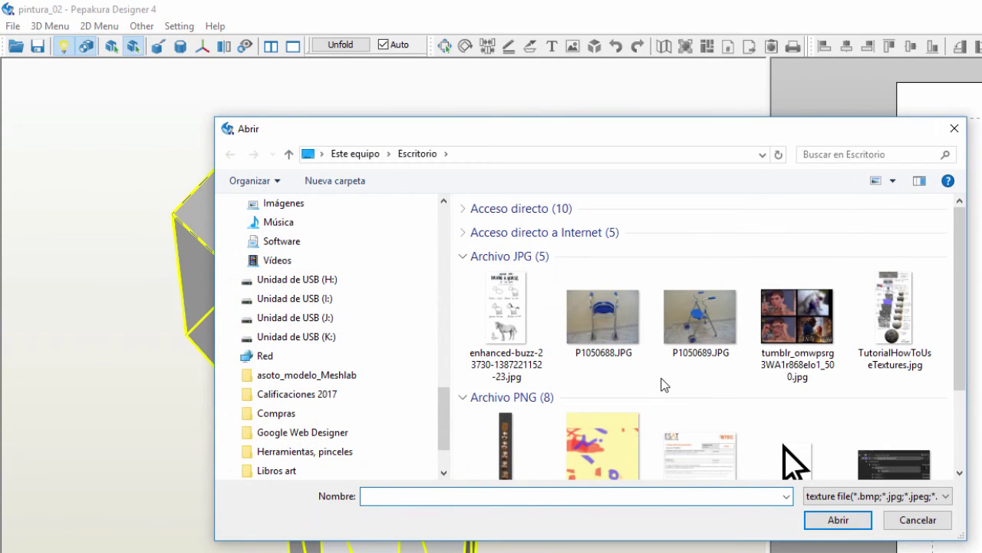
scroll(447, 415, up, 10)
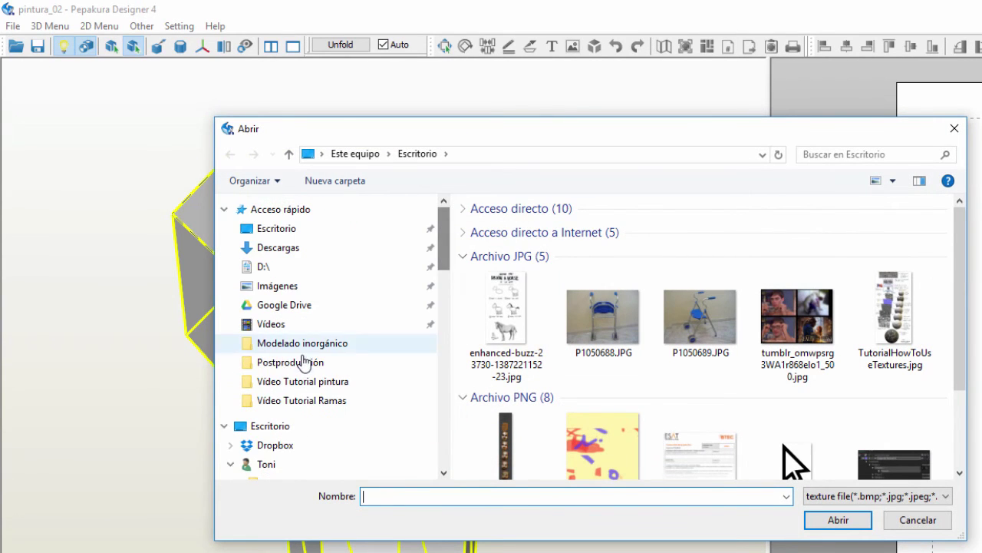
click(318, 382)
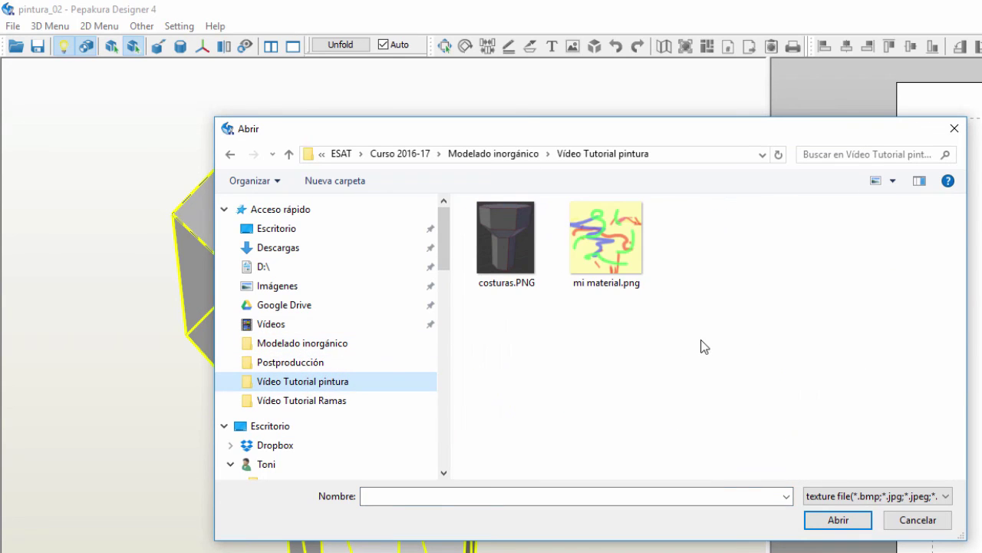
click(611, 250)
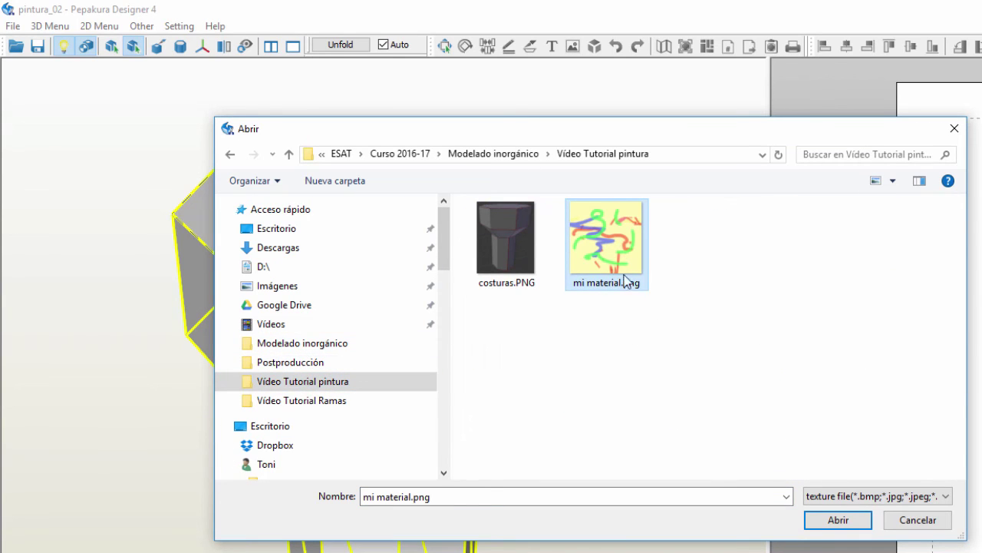
click(839, 522)
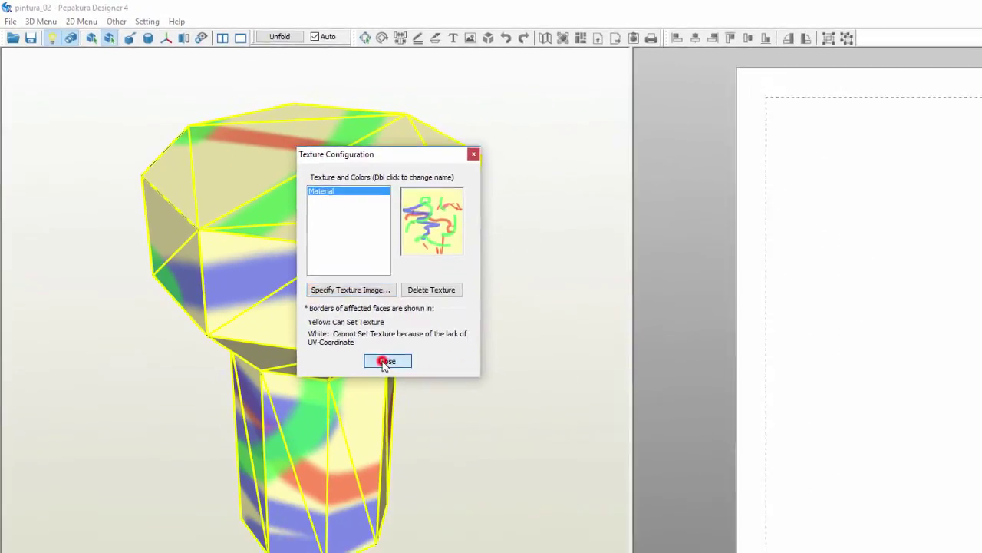
click(384, 364)
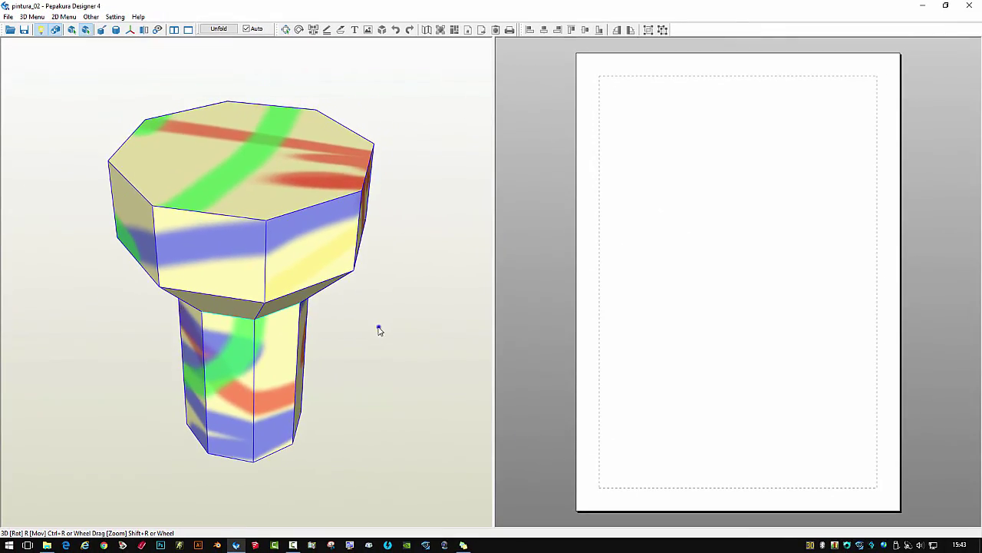
Inspect the textured bolt from several angles, then unfold it into two flat parts.
drag(378, 326, 313, 285)
right_drag(313, 286, 174, 369)
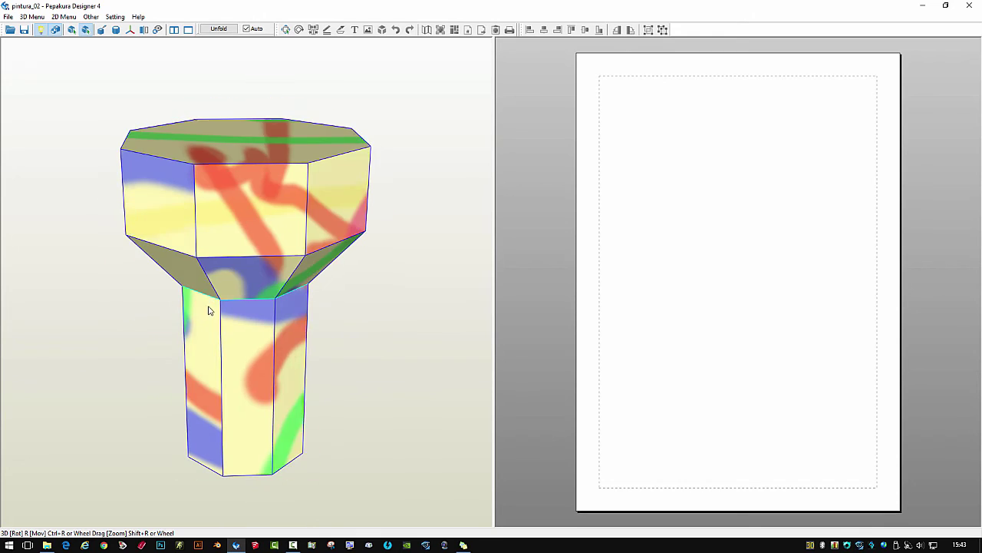
right_drag(317, 350, 211, 309)
click(221, 29)
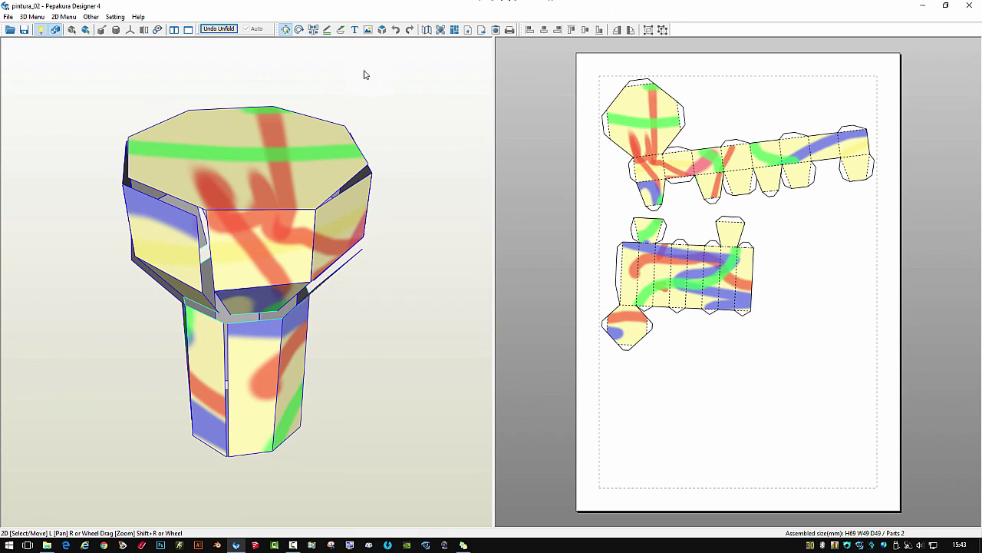
Straighten both unfolded parts to lie horizontal with the 2D rotate tool.
click(299, 29)
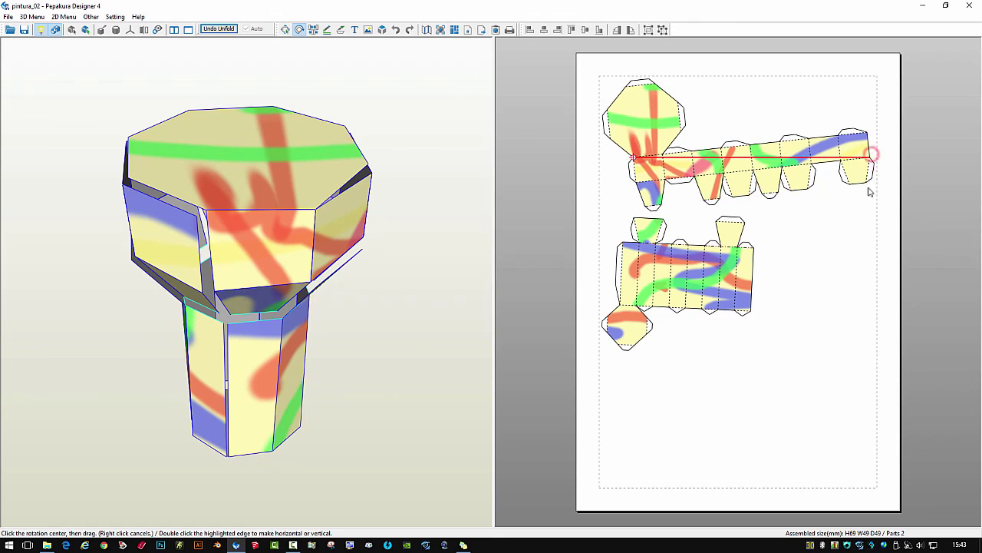
double_click(872, 158)
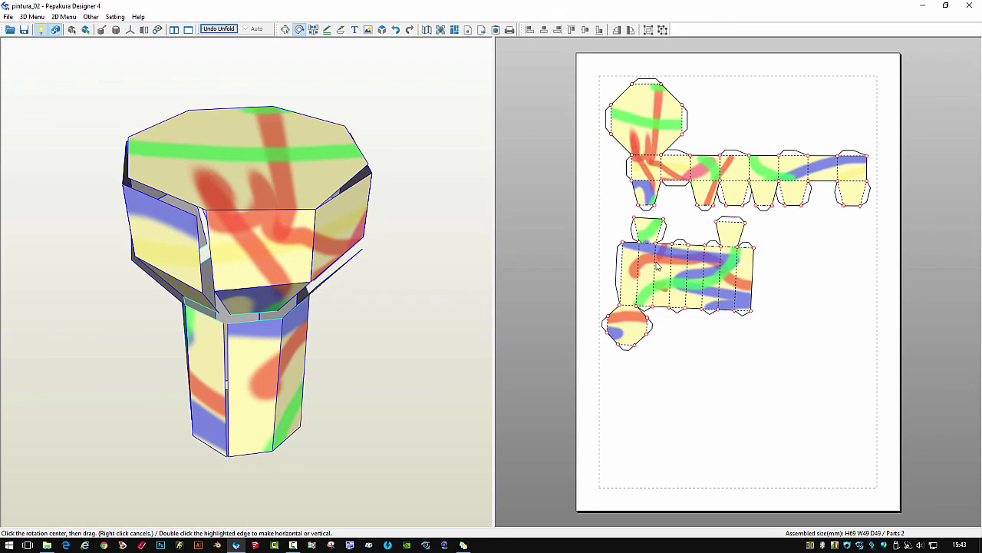
double_click(755, 249)
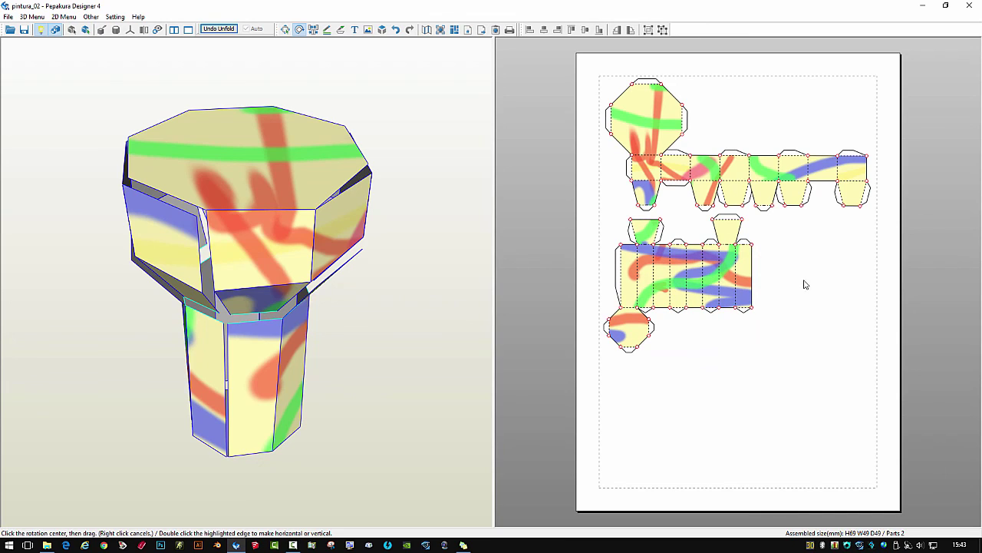
Move the lower shaft part slightly down and to the right on the page.
click(284, 30)
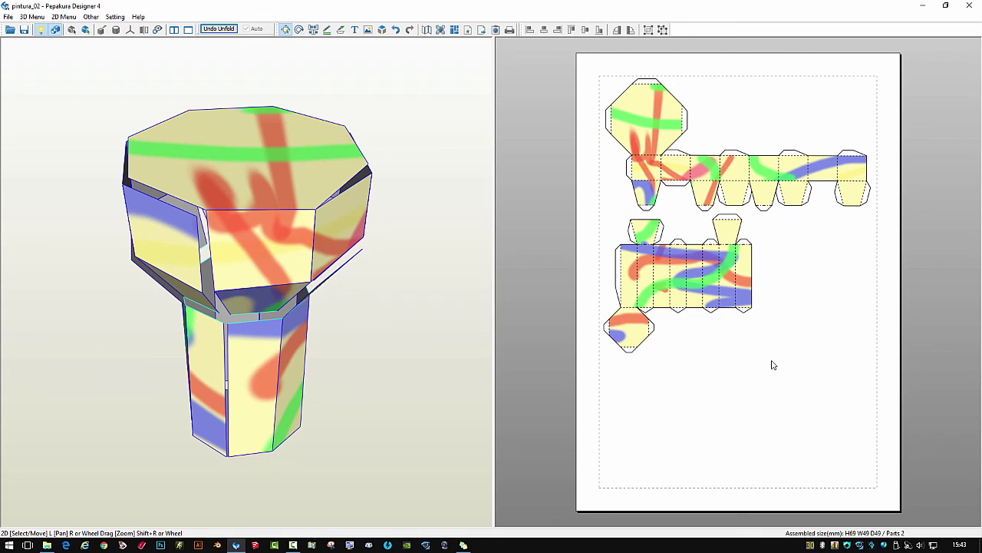
click(690, 298)
mouse_move(680, 281)
mouse_down()
mouse_move(694, 321)
mouse_move(723, 296)
mouse_up()
click(829, 298)
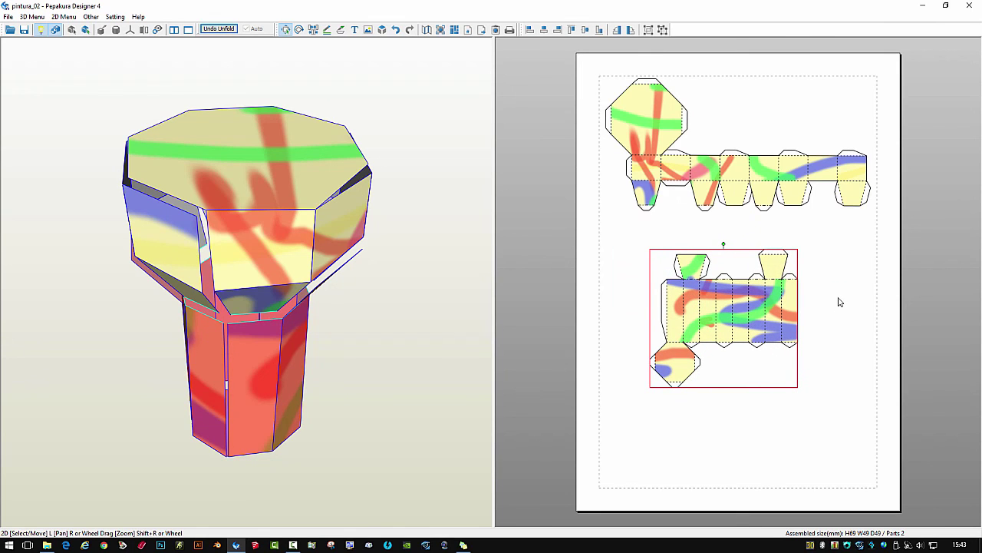